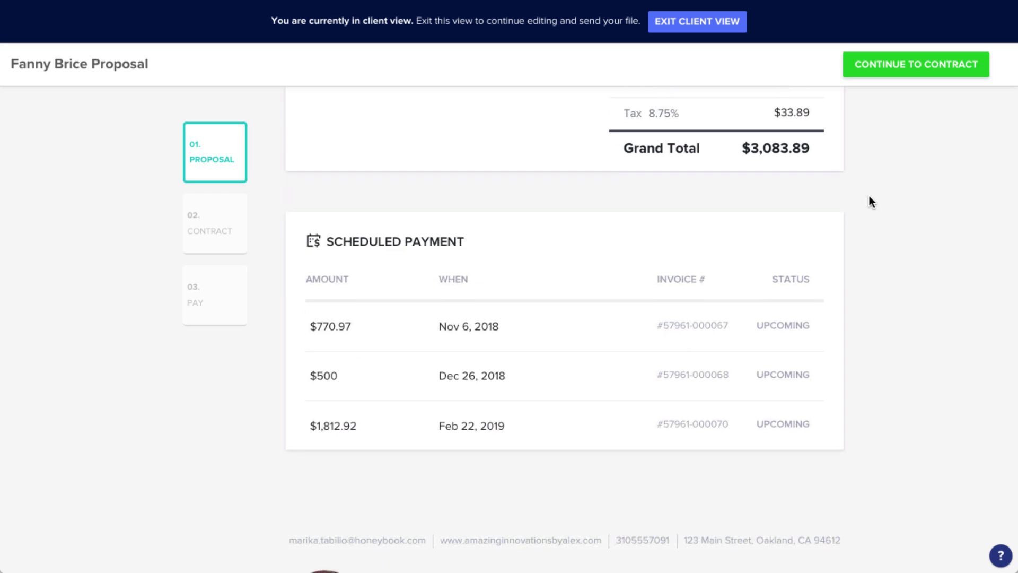
- Continue from the proposal to the contract in client view and review the contract text
click(912, 73)
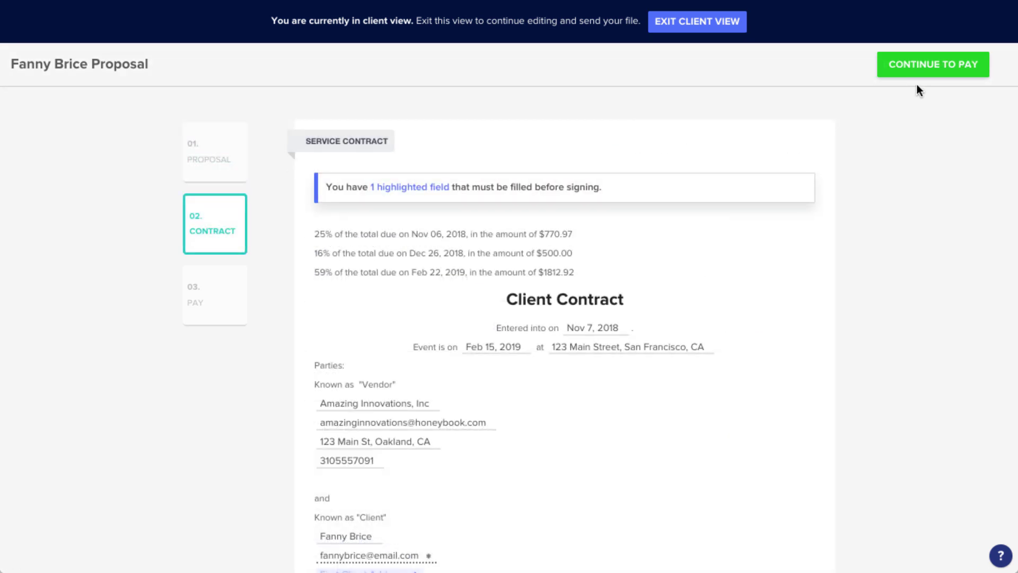
scroll(917, 85, down, 10)
scroll(917, 84, down, 15)
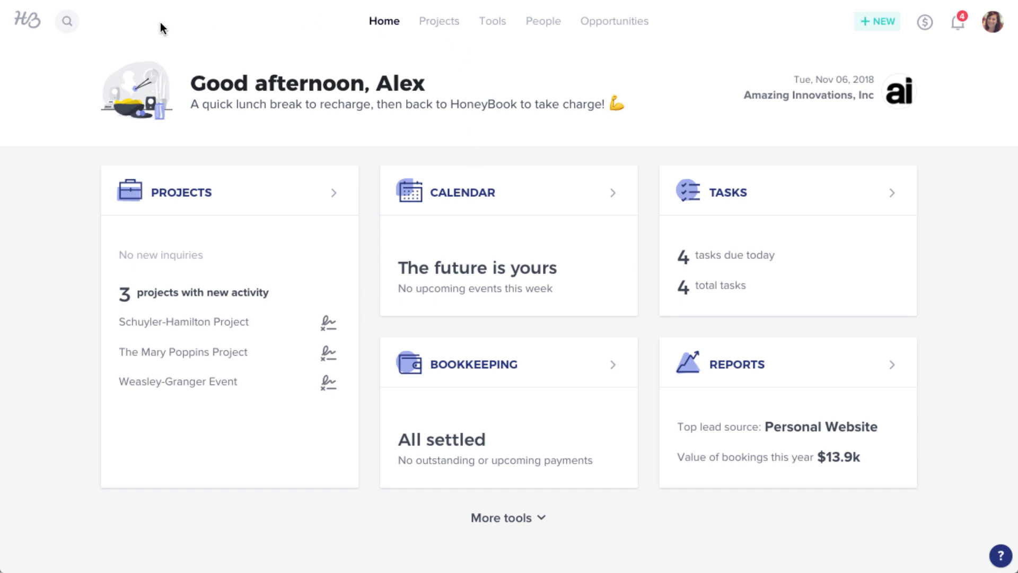
click(66, 27)
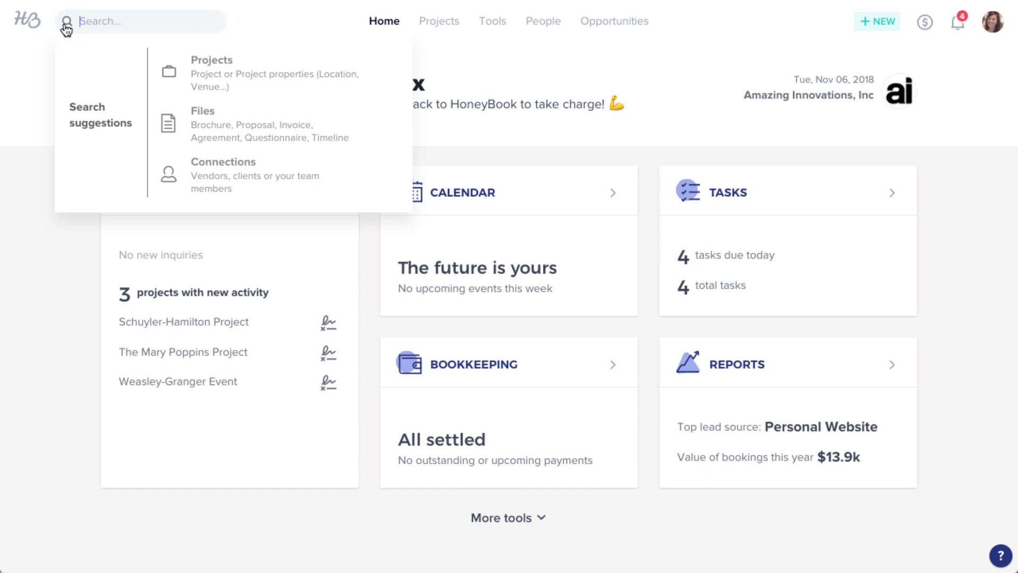
click(65, 26)
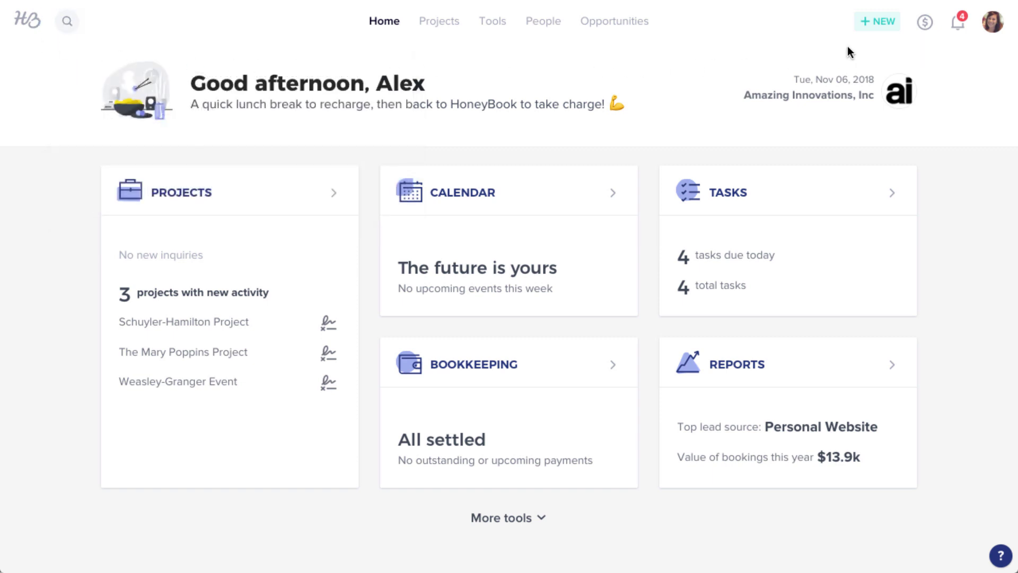
- Start a new project titled with the client's name followed by "Project" and set its type to Corporate Event
click(870, 27)
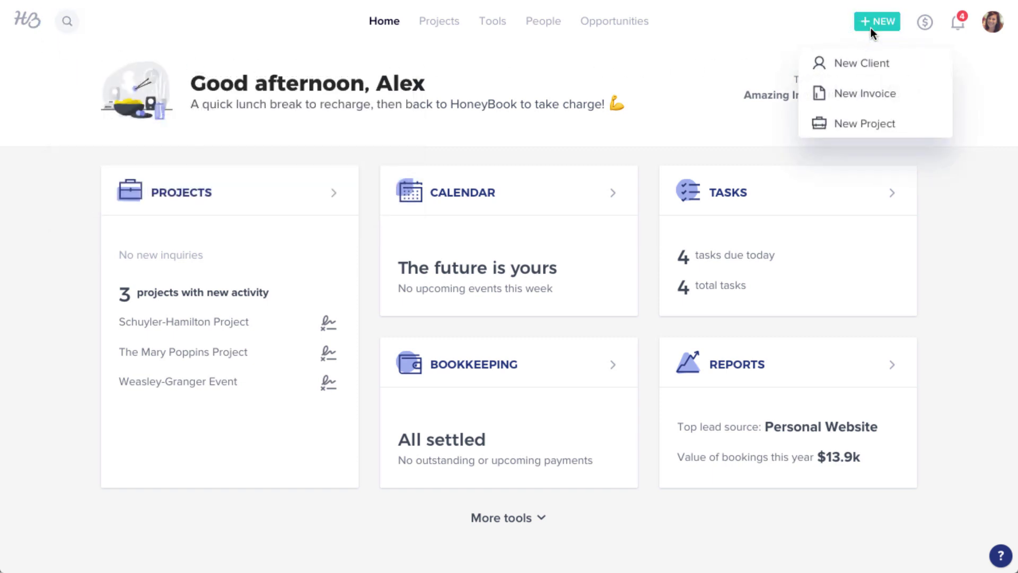
click(881, 121)
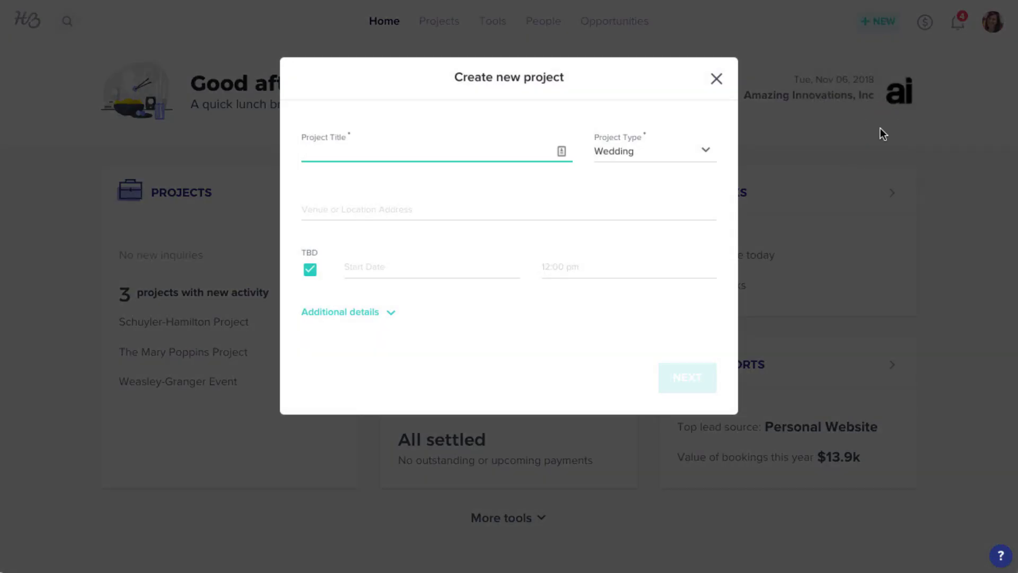
text(Fanny Brice Project)
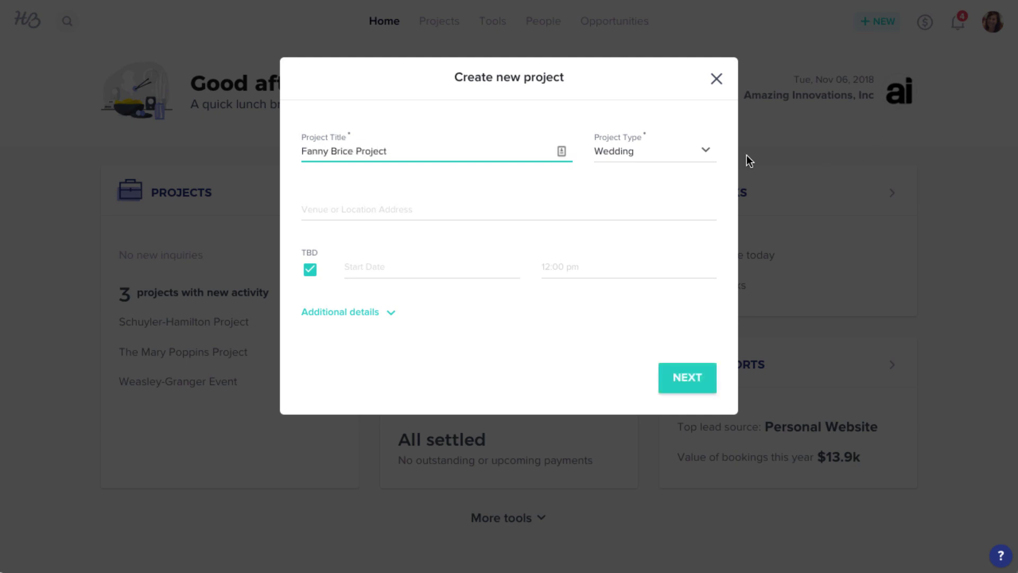
click(705, 150)
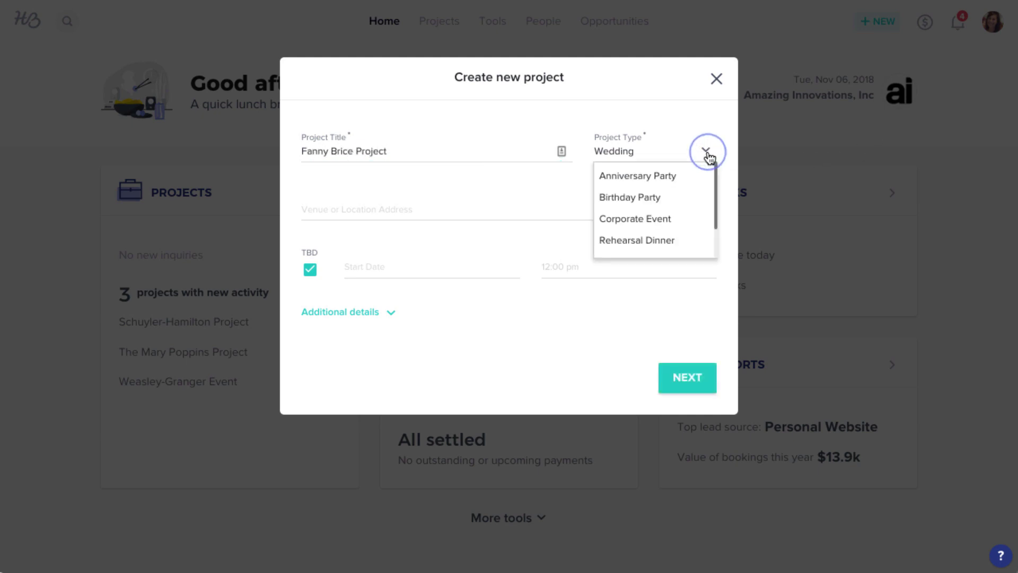
click(675, 220)
- Fill in the venue address, start Feb 15, 2019 at 6:00 pm, 50 guests and lead source Facebook, and create the project
click(622, 214)
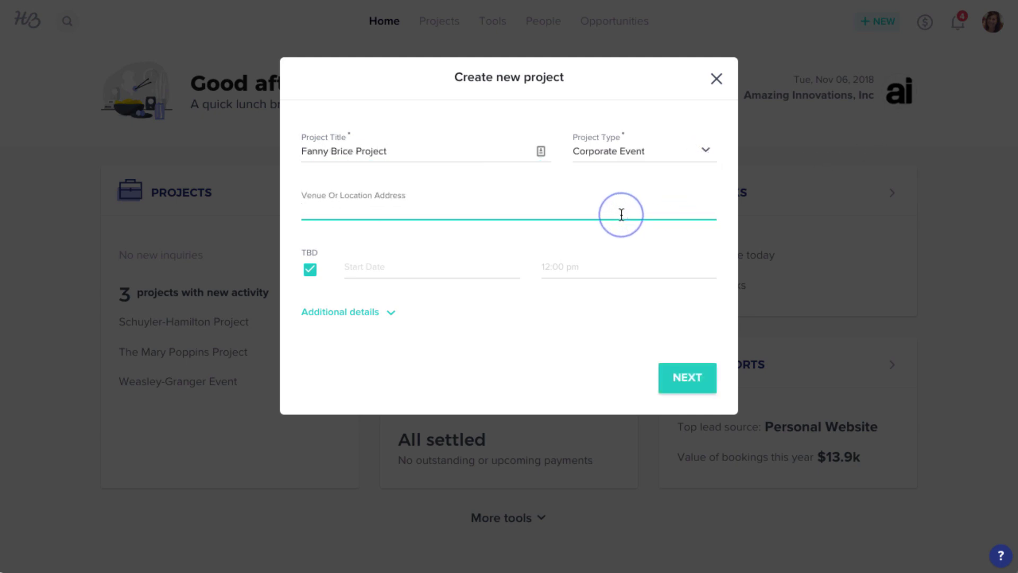
text(123 Main Street, San Francisco, CA)
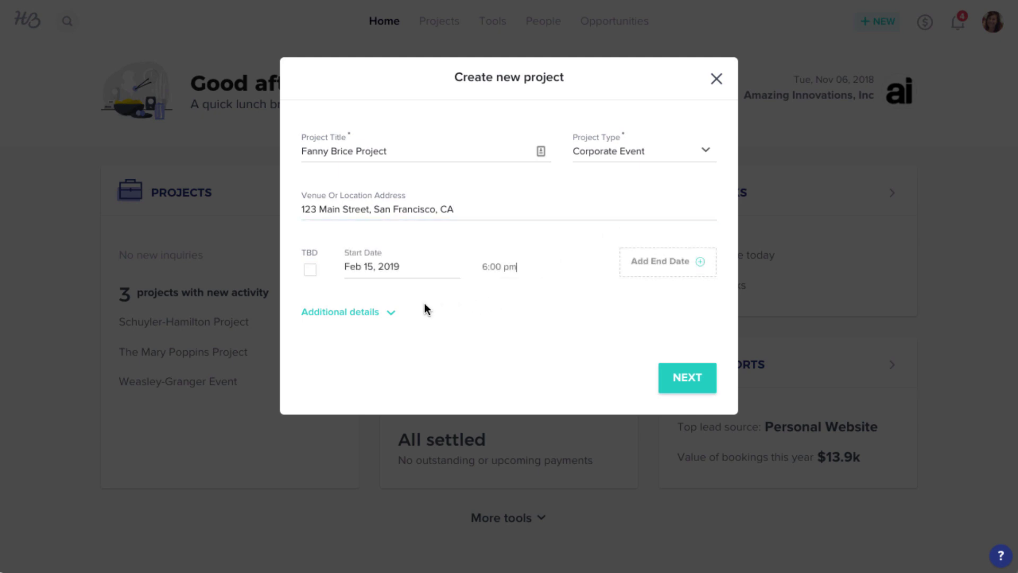
click(392, 312)
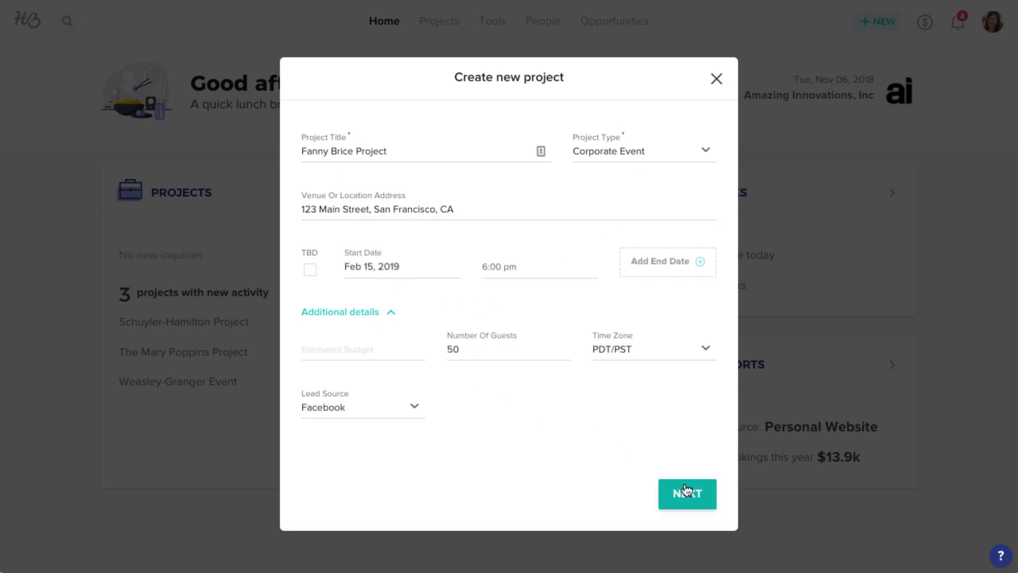
click(685, 486)
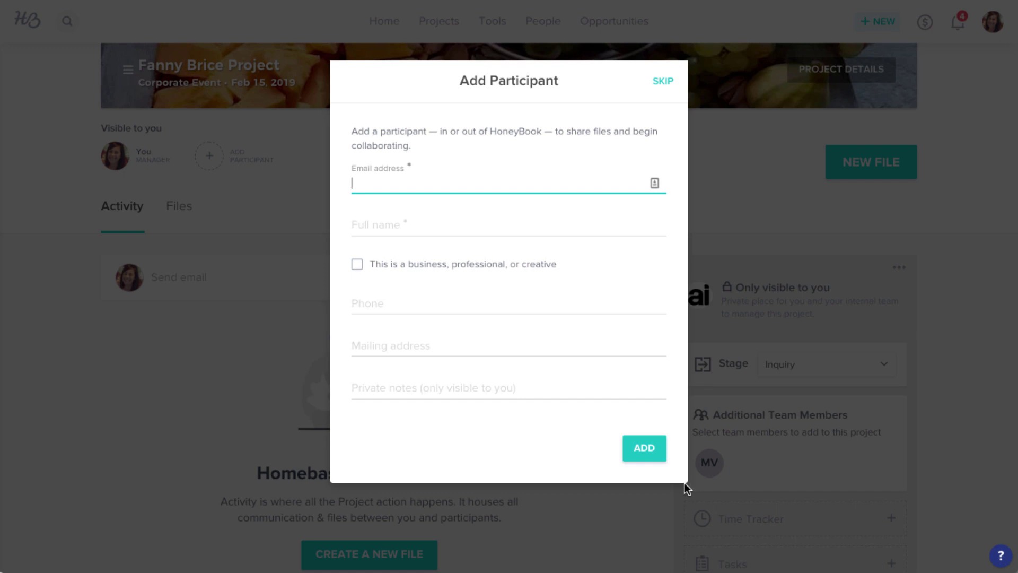
- Add the client as a participant with their e-mail address, full name and phone number
click(441, 191)
key(ctrl+v)
click(591, 224)
text(Fanny Brice)
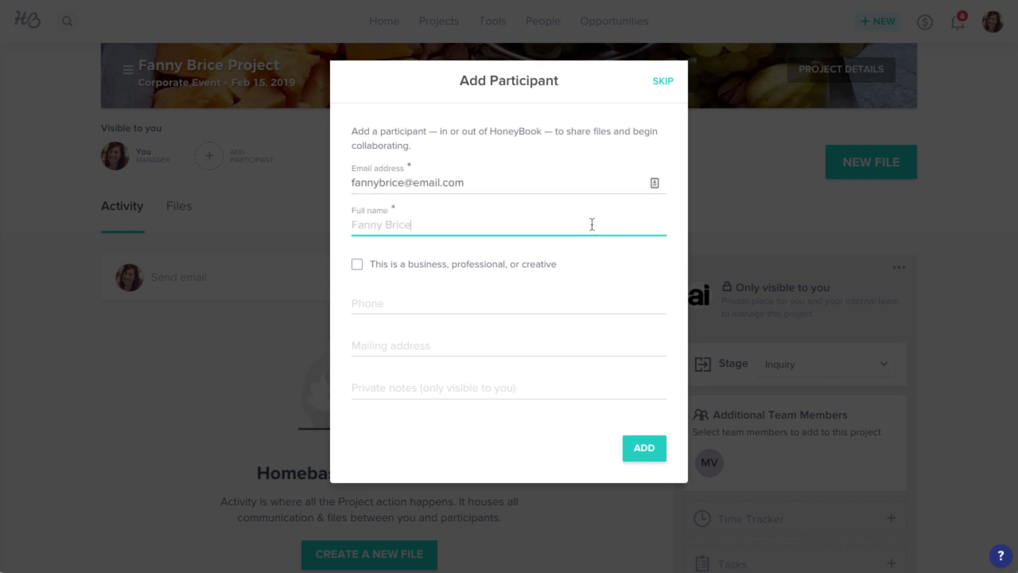
click(577, 300)
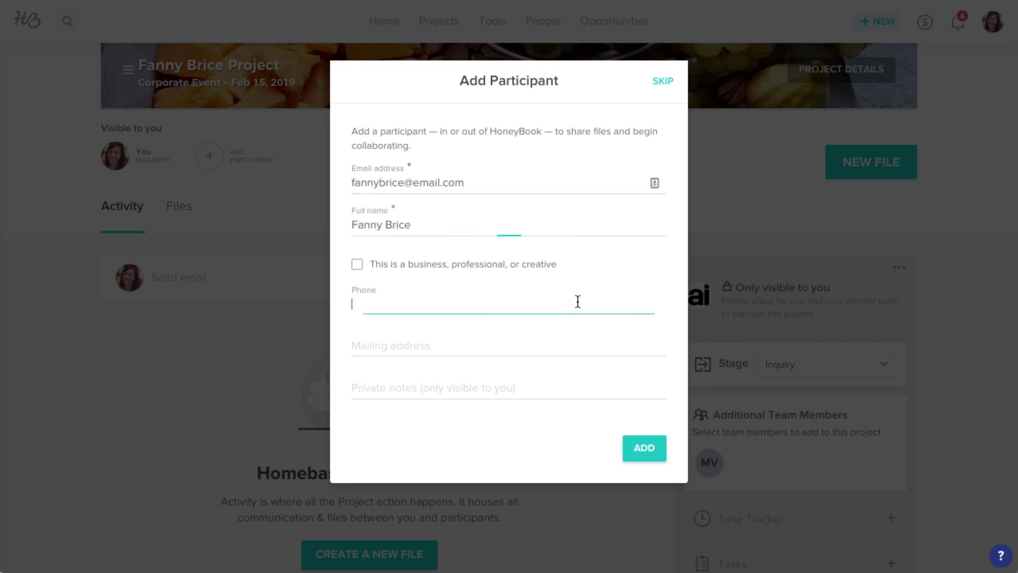
text((415) 555-5678)
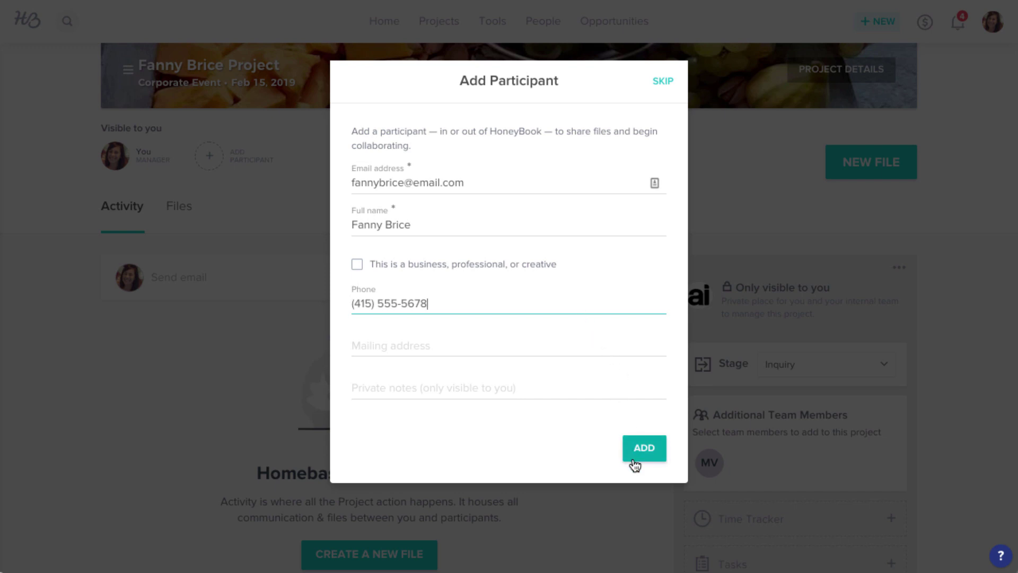
click(634, 463)
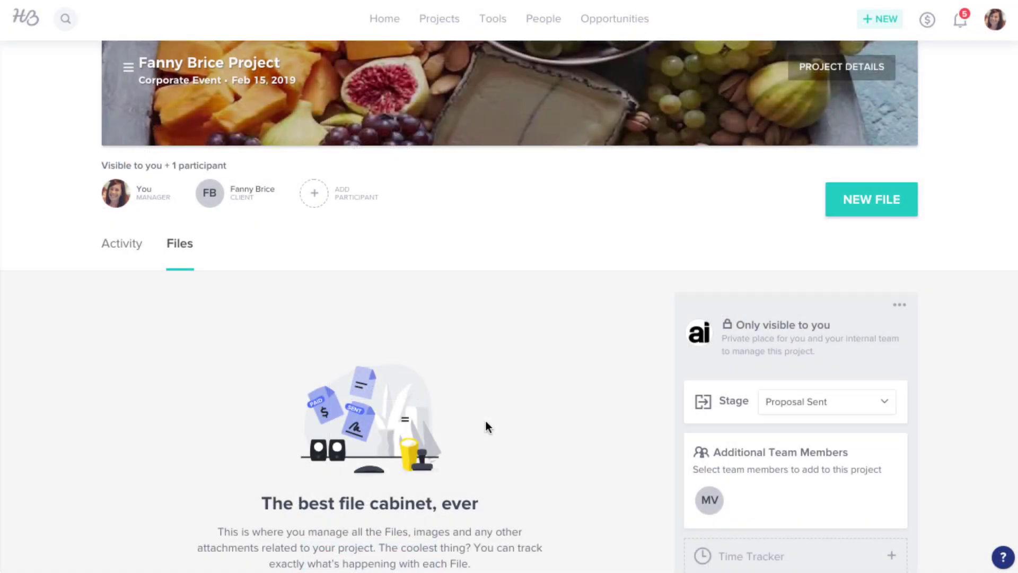
- Create a blank proposal file in the project
click(861, 218)
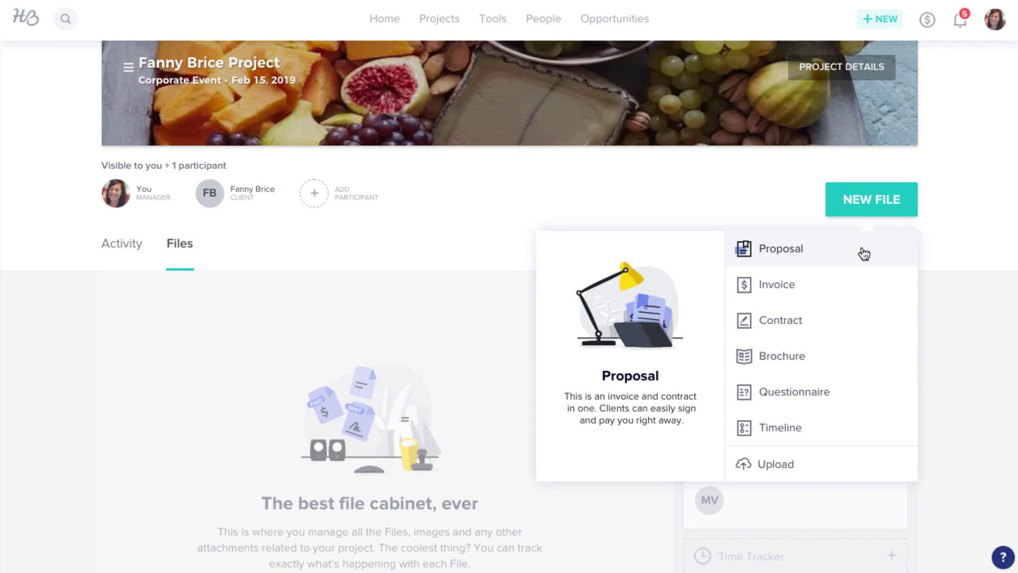
click(863, 251)
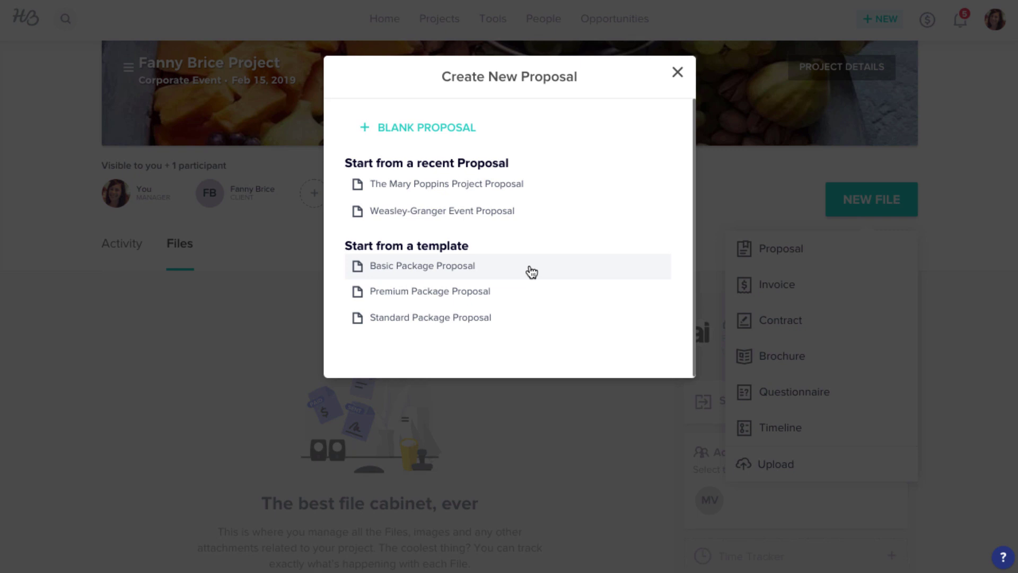
click(539, 138)
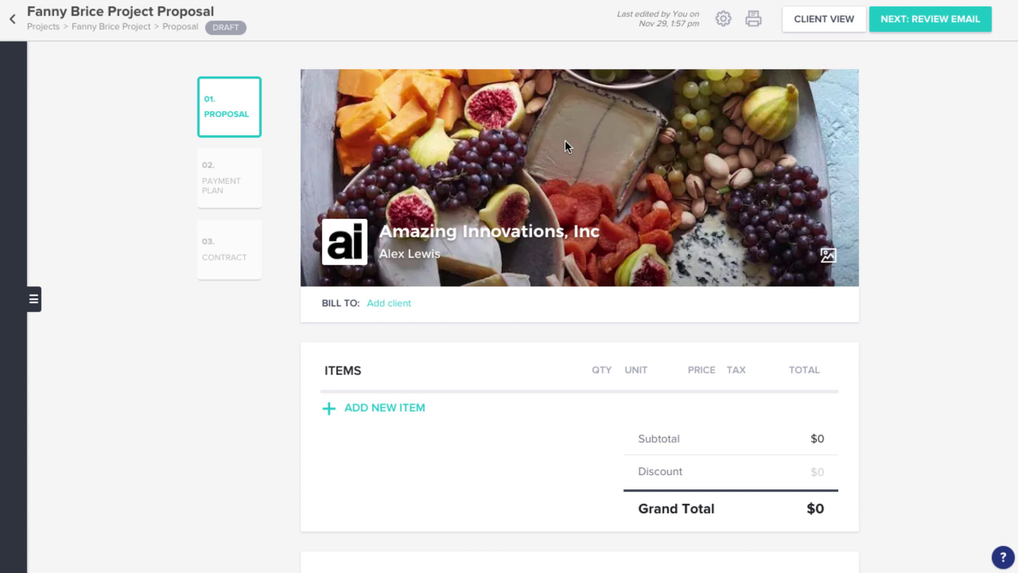
- Remove the word "Proposal" from the end of the proposal file's title
double_click(182, 18)
key(BackSpace)
click(174, 58)
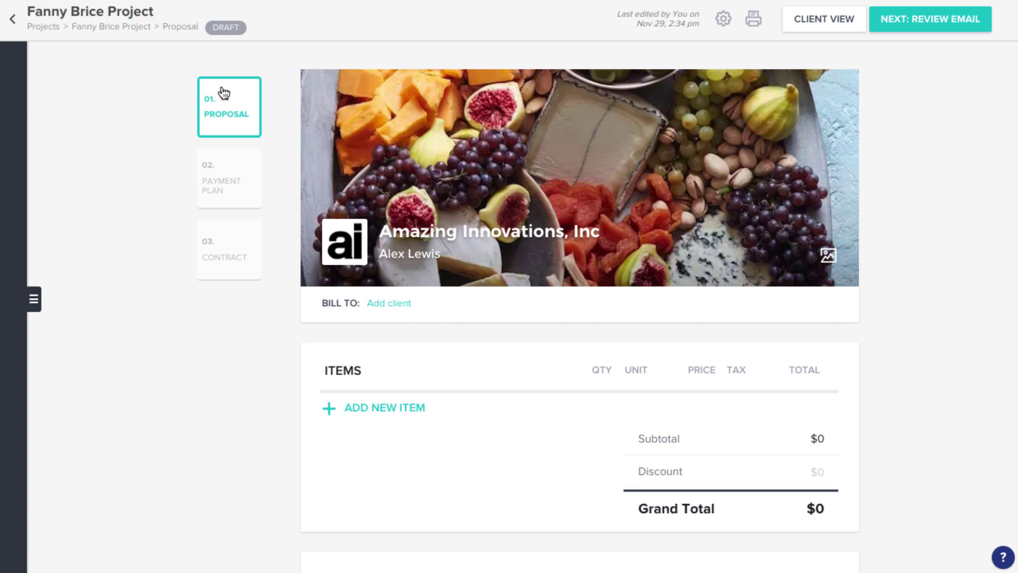
- Replace the proposal's header image with the desk photo showing a potted plant, keyboard and mouse
click(412, 229)
click(414, 257)
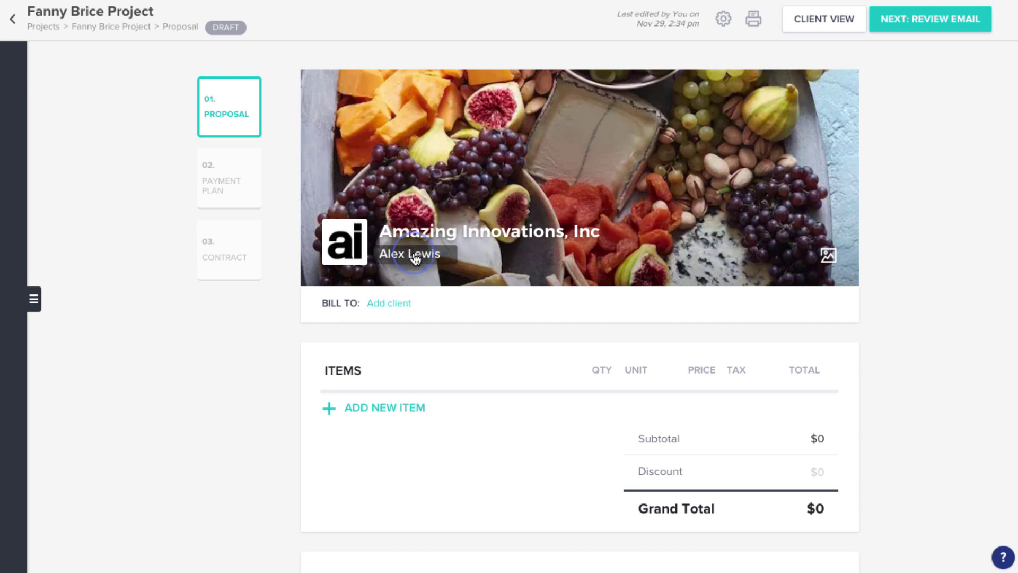
click(798, 257)
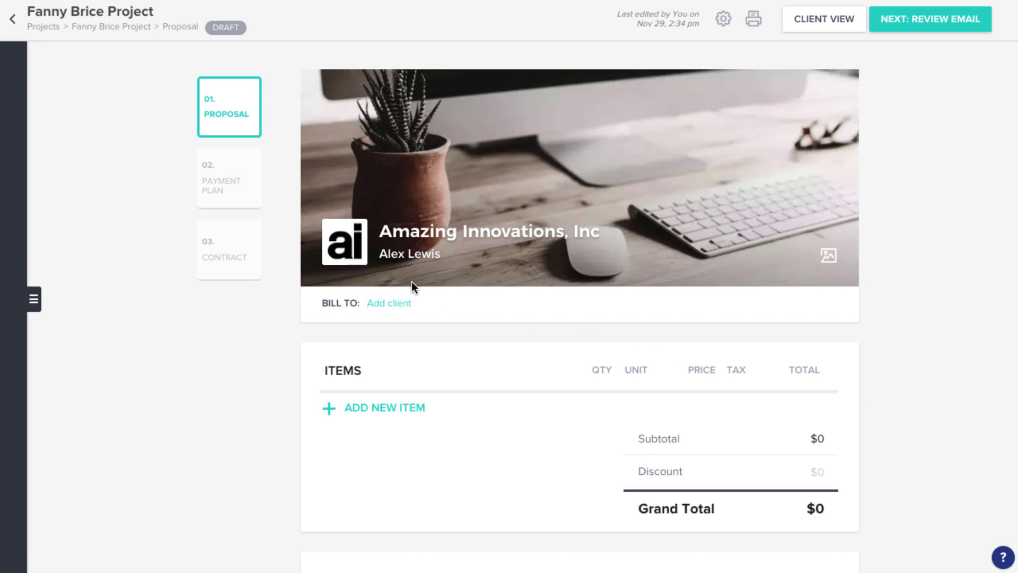
mouse_move(351, 251)
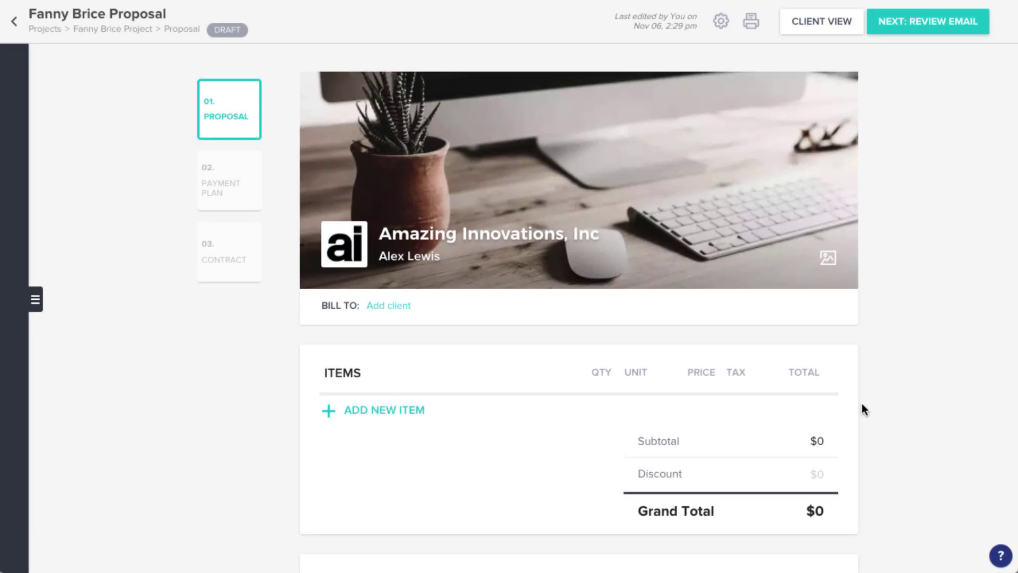
- Add the Premium package to the proposal's items
scroll(862, 404, down, 3)
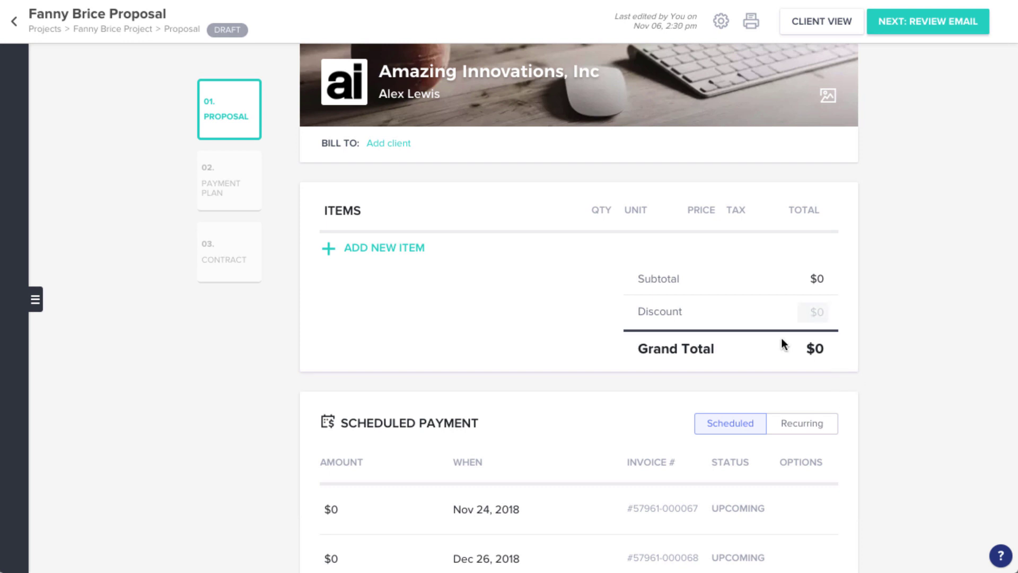
click(412, 249)
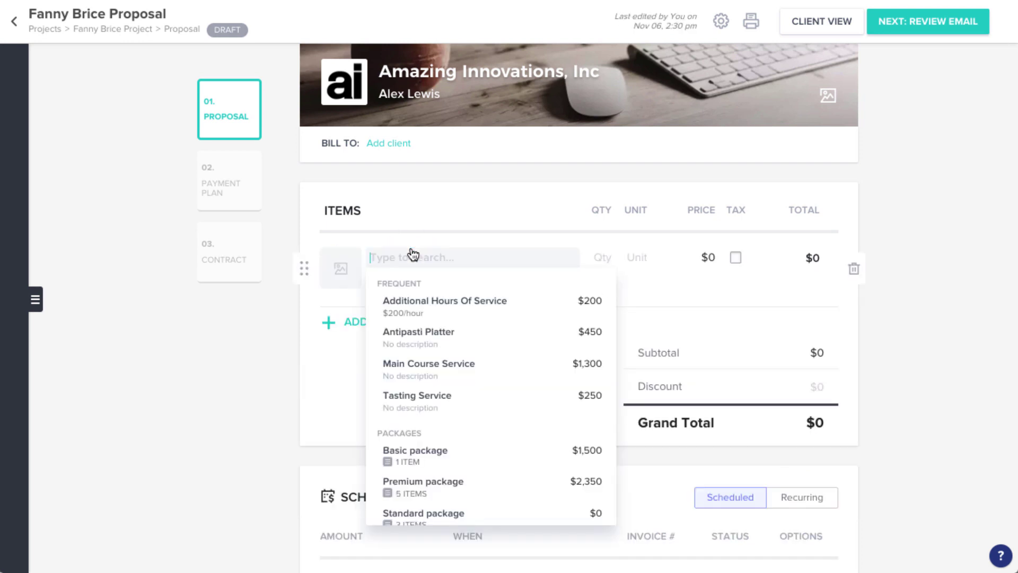
click(438, 483)
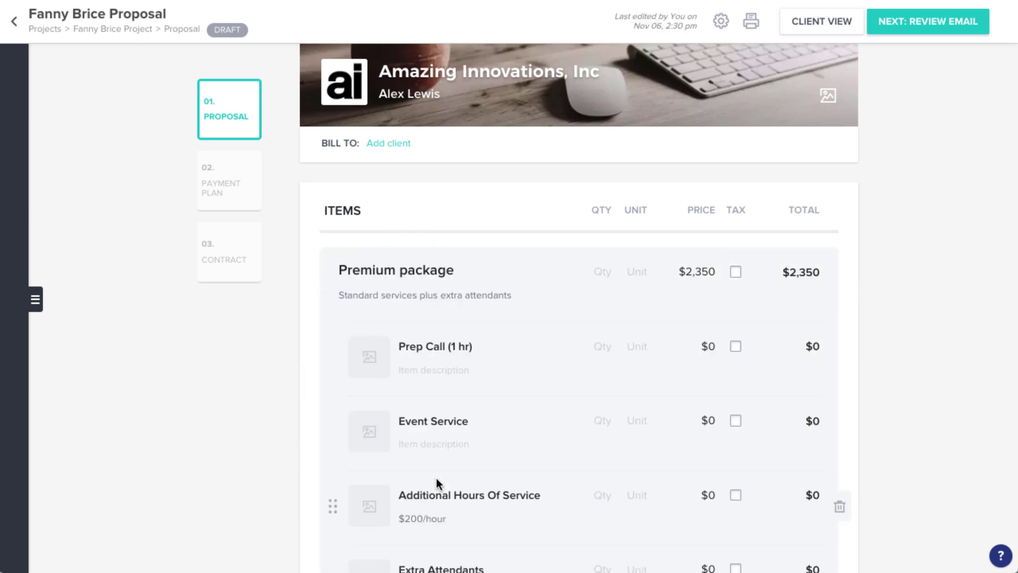
scroll(434, 475, down, 4)
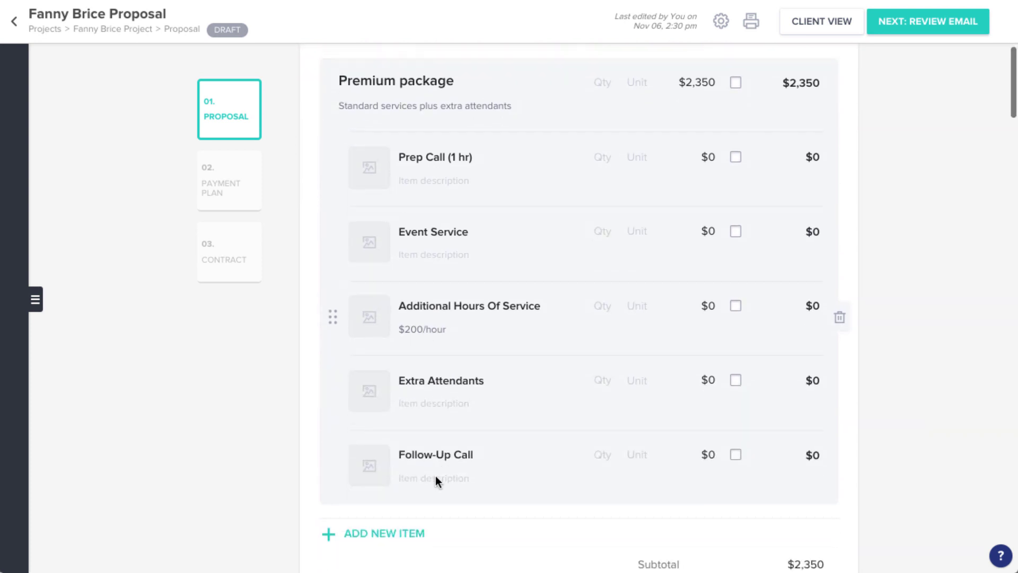
- Add the saved Additional Hours Of Service item below the Premium package
scroll(435, 476, down, 4)
click(330, 356)
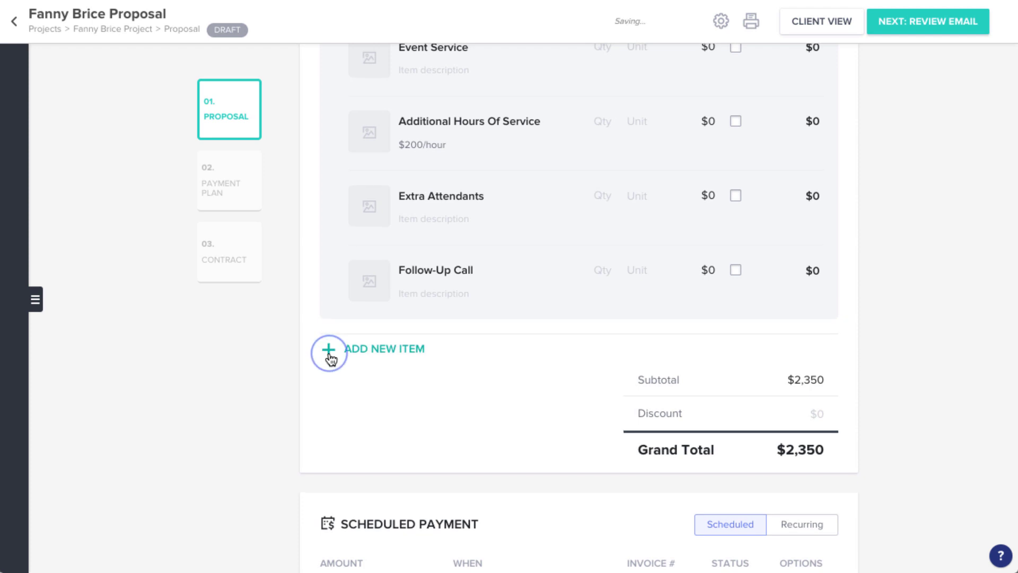
click(422, 396)
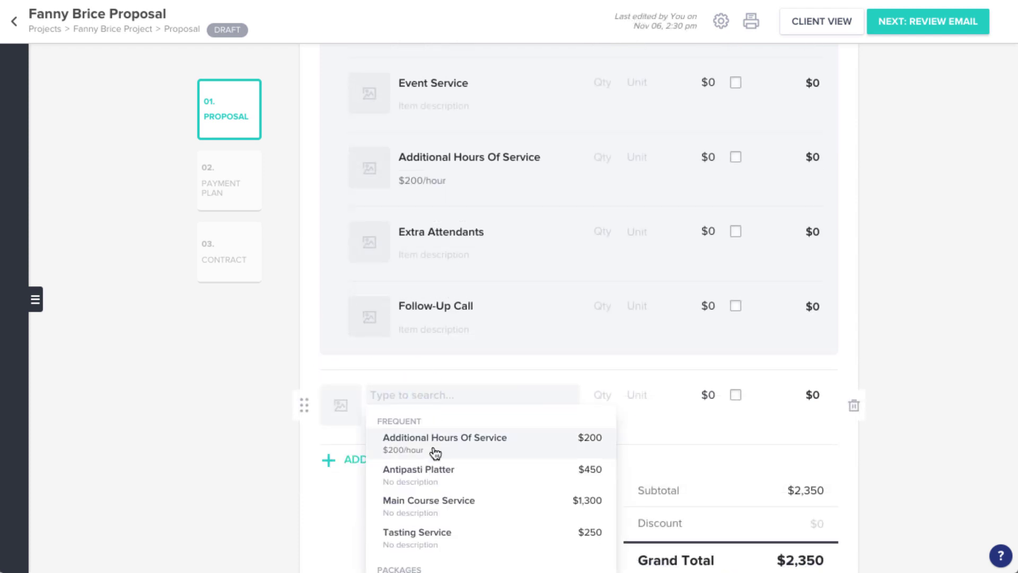
click(434, 450)
- Create a new item named "Clean up service" and set its price to $400
scroll(433, 449, down, 3)
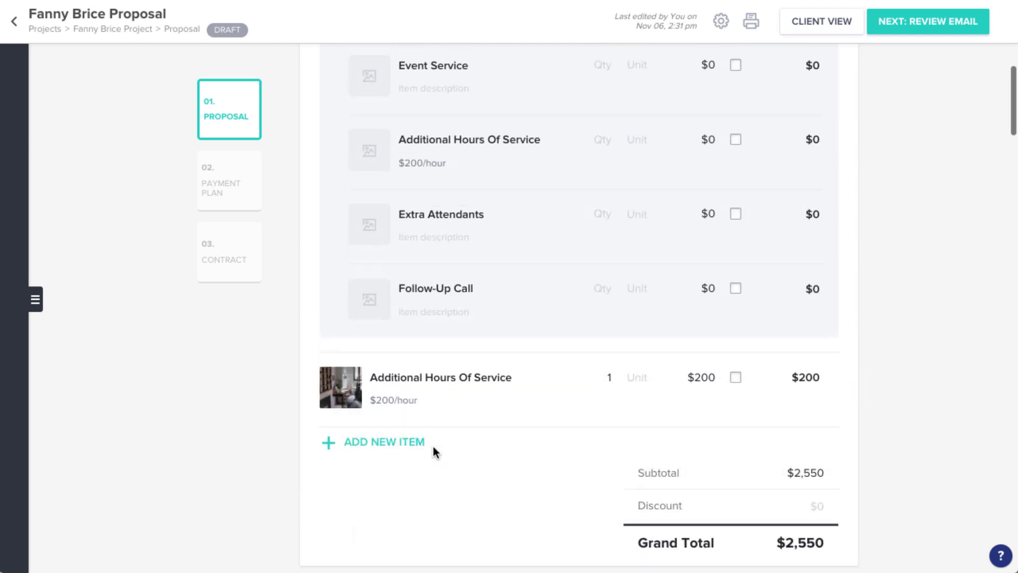
click(416, 331)
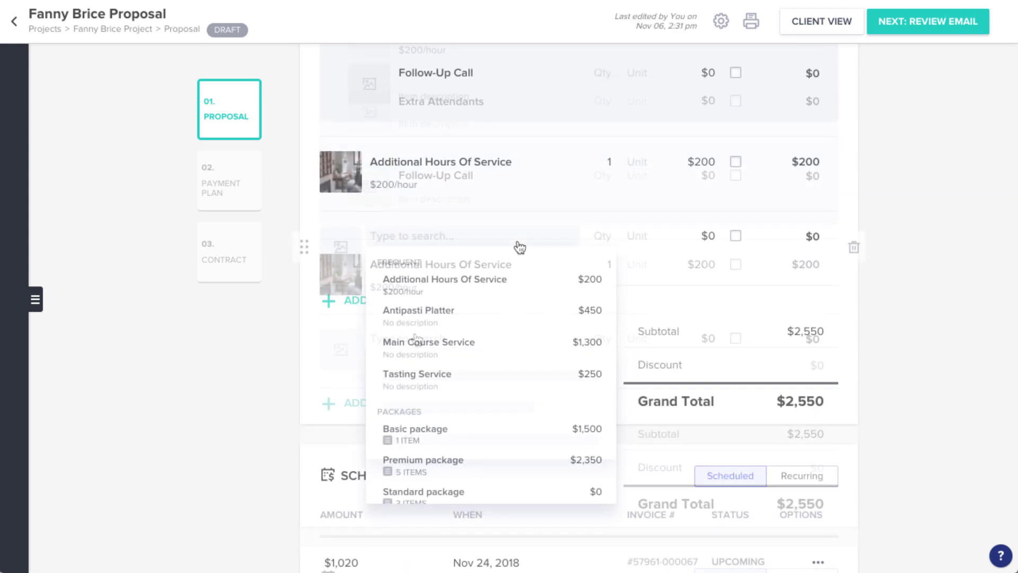
text(Clean up service)
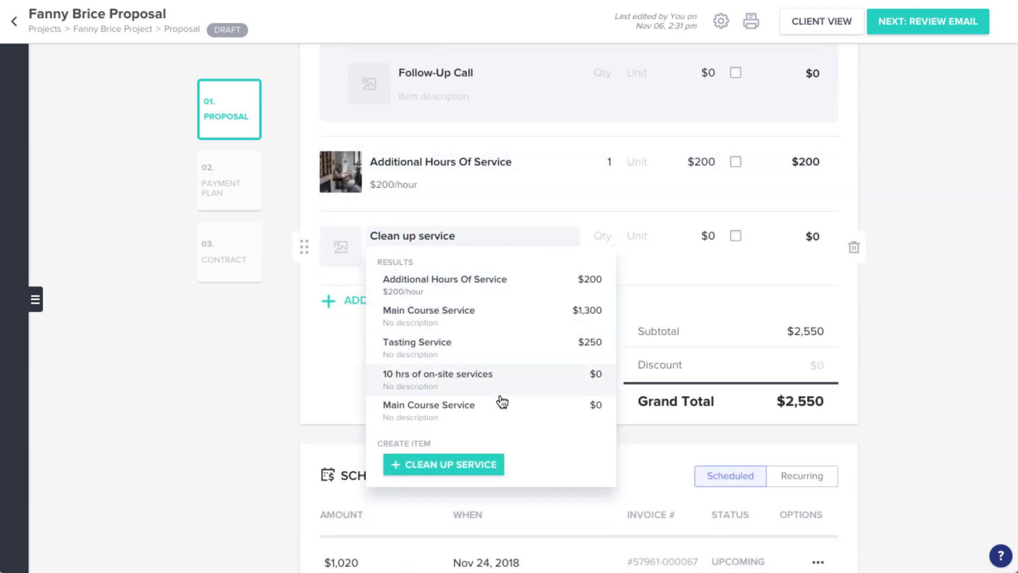
click(484, 465)
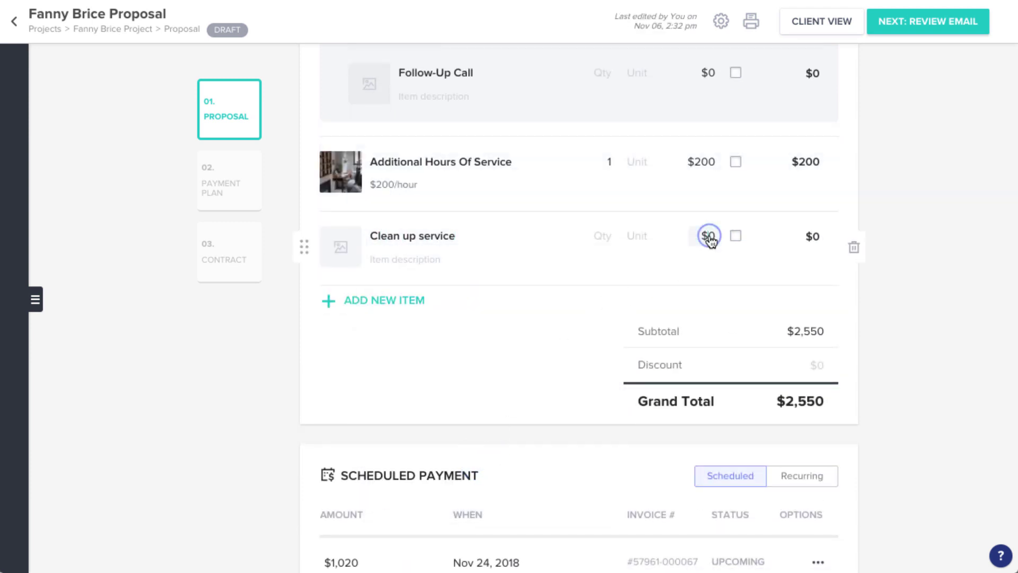
text(400)
click(743, 250)
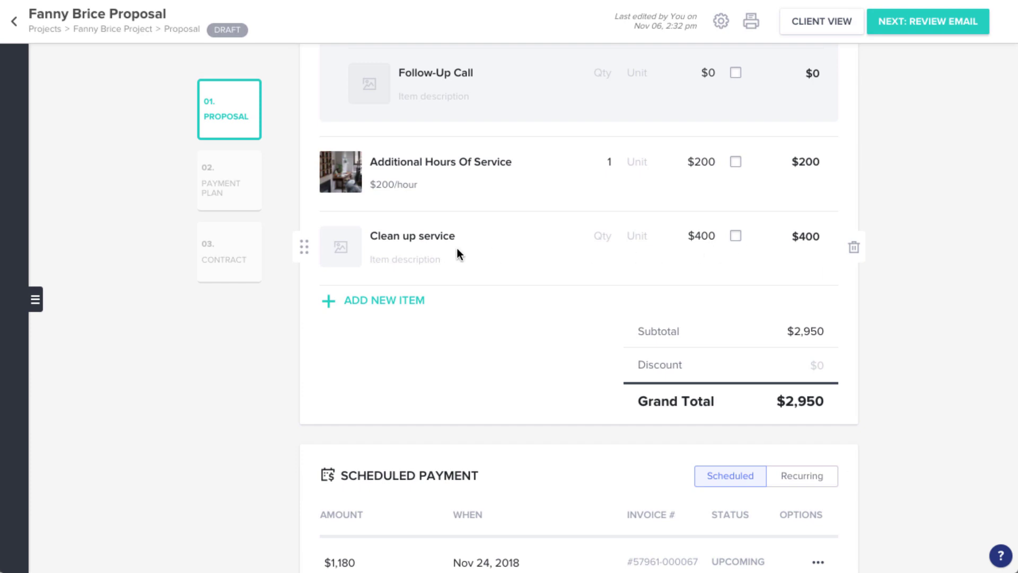
- Give the Clean up service item the library photo of the two servers in uniform
click(342, 248)
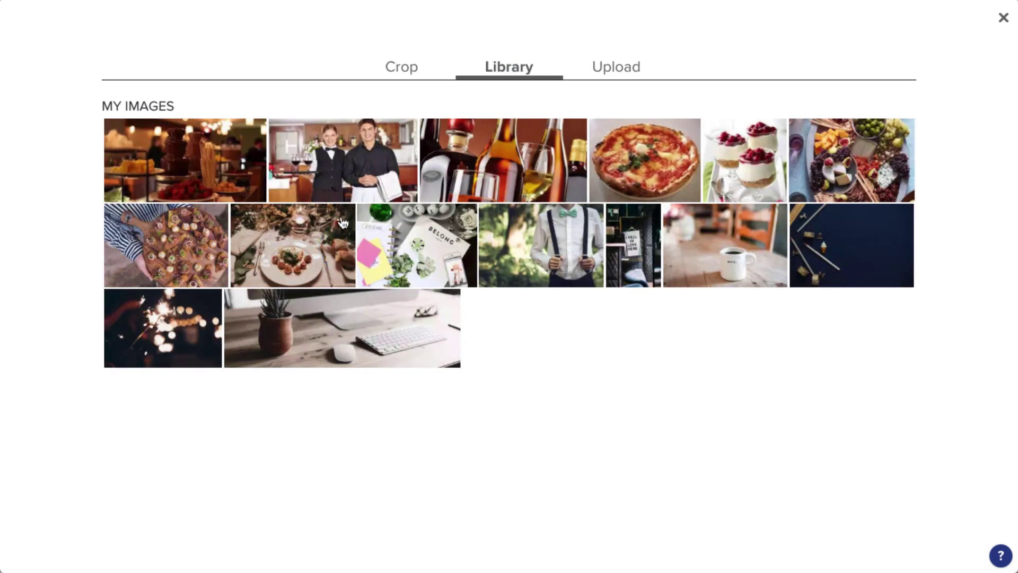
click(347, 188)
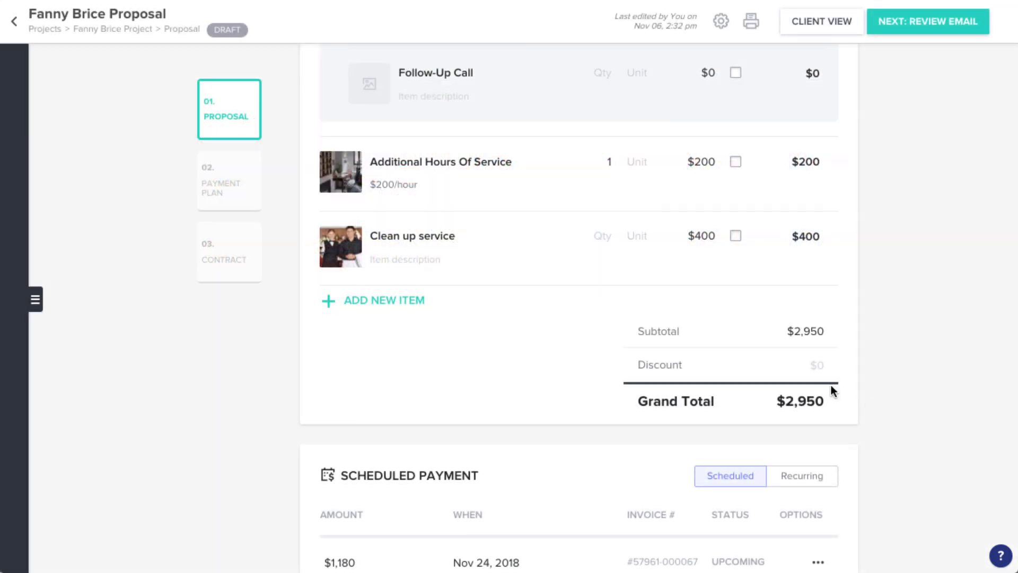
- Rename the package's Follow-Up Call entry to "Follow-Up" and describe it as "1-hour call post-event"
click(469, 78)
double_click(465, 75)
key(BackSpace)
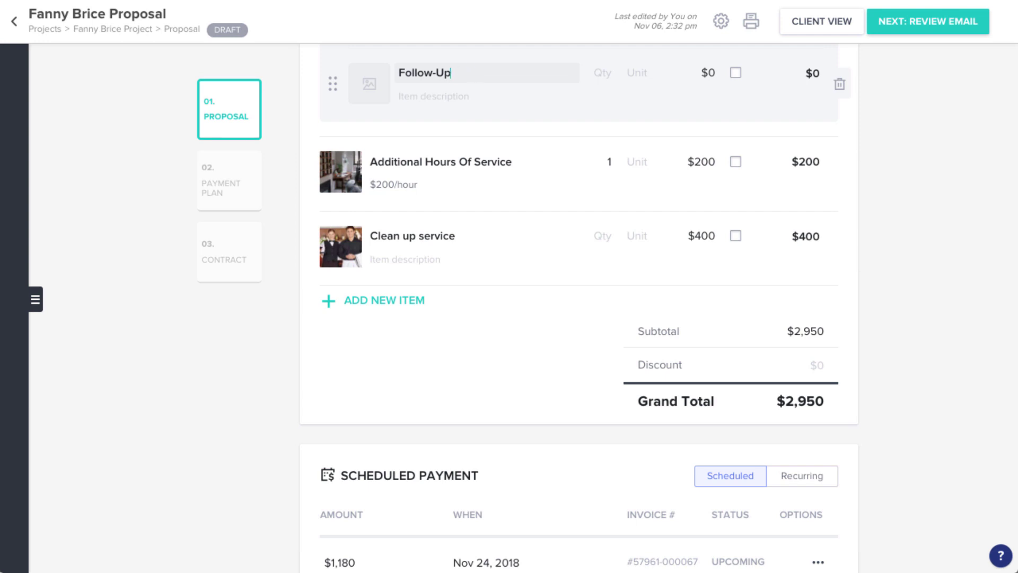
click(486, 100)
text(1-hour call post-event)
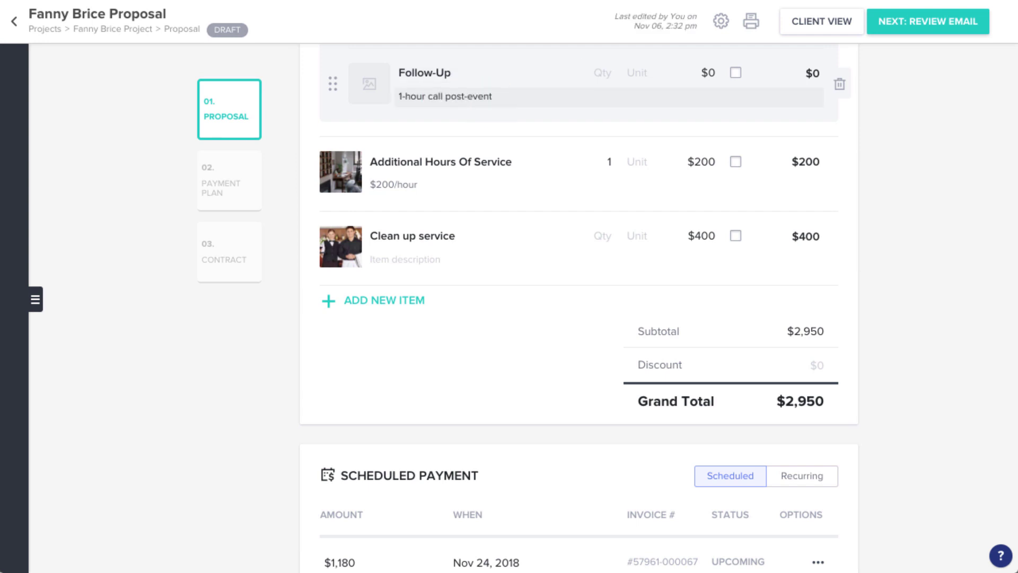
click(402, 119)
- Set the standalone Additional Hours Of Service item, priced at $200, to quantity 2 with the unit Hour
click(605, 165)
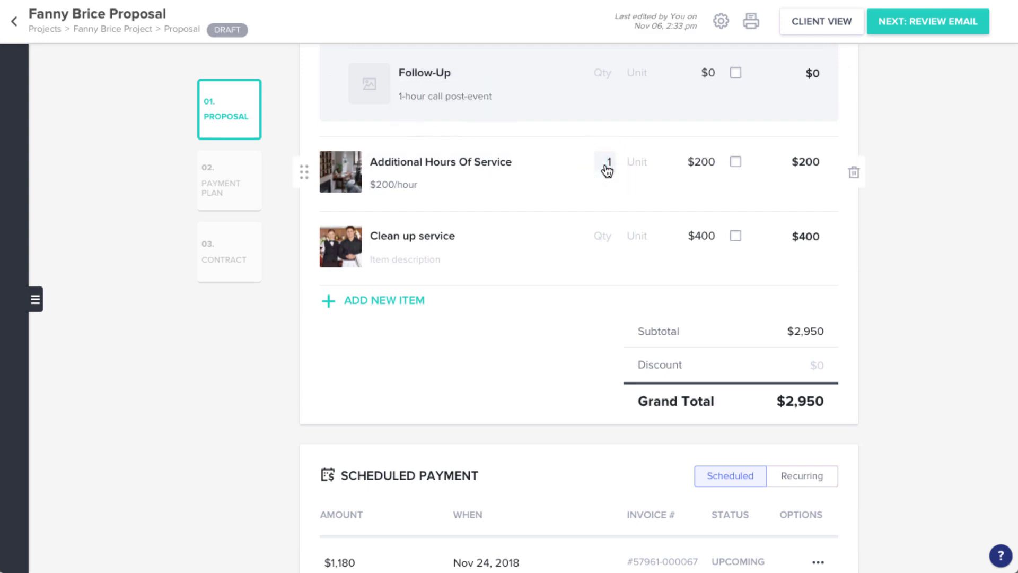
key(BackSpace)
text(2)
click(636, 162)
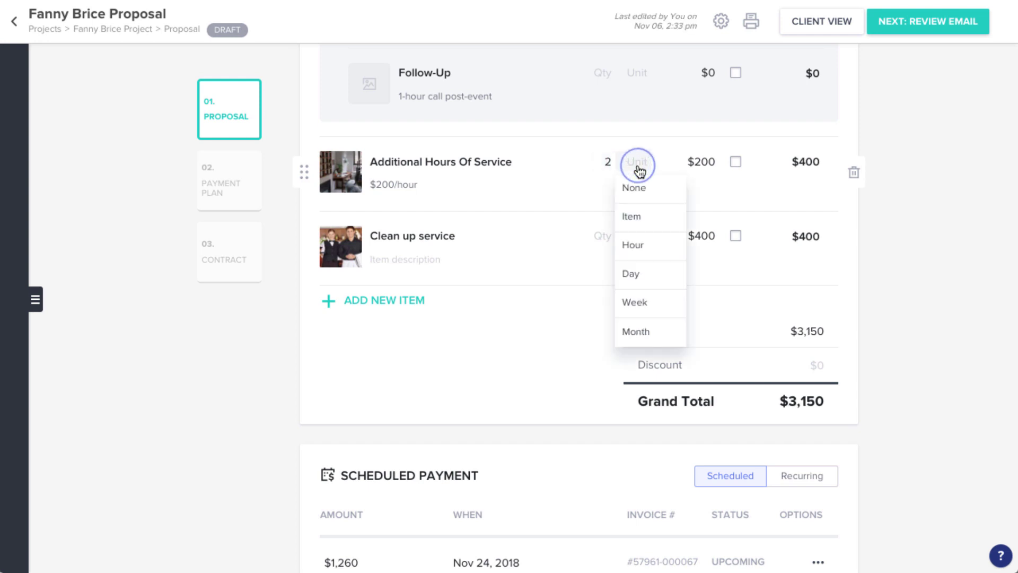
click(657, 244)
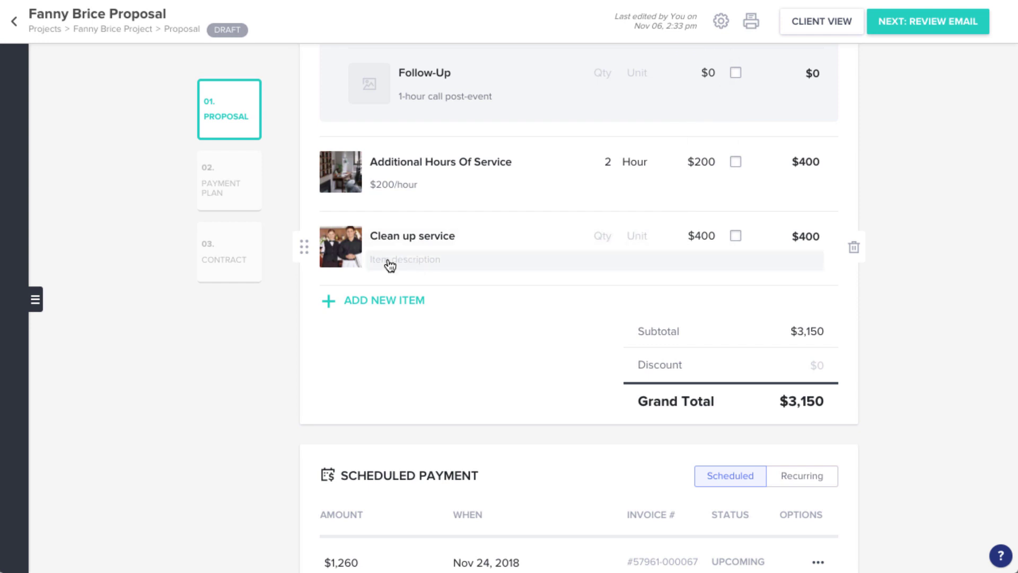
- Move Clean up service above the standalone Additional Hours Of Service item and delete the Additional Hours Of Service entry inside the package
drag(306, 251, 316, 161)
scroll(289, 207, up, 5)
mouse_move(363, 172)
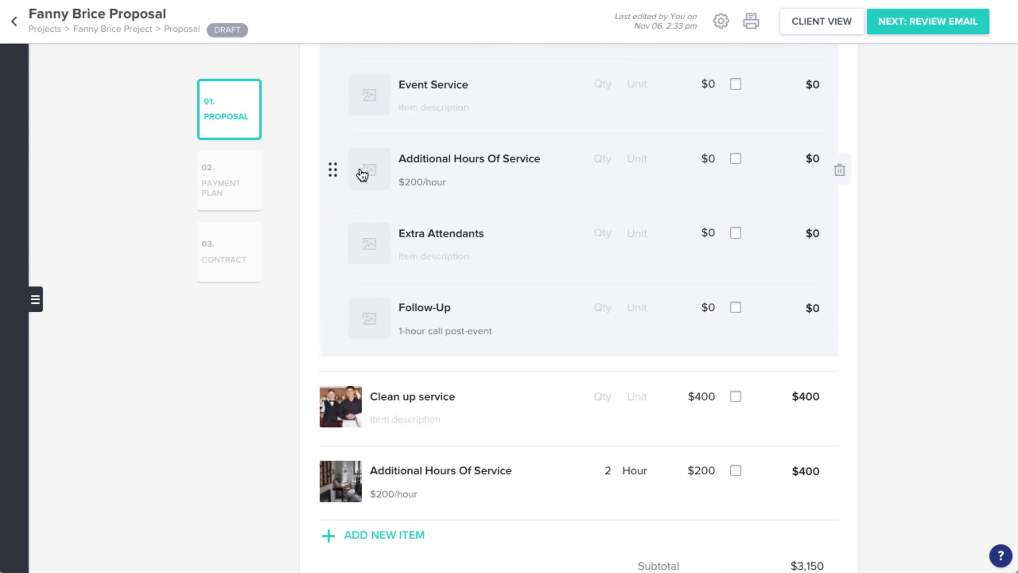
click(840, 171)
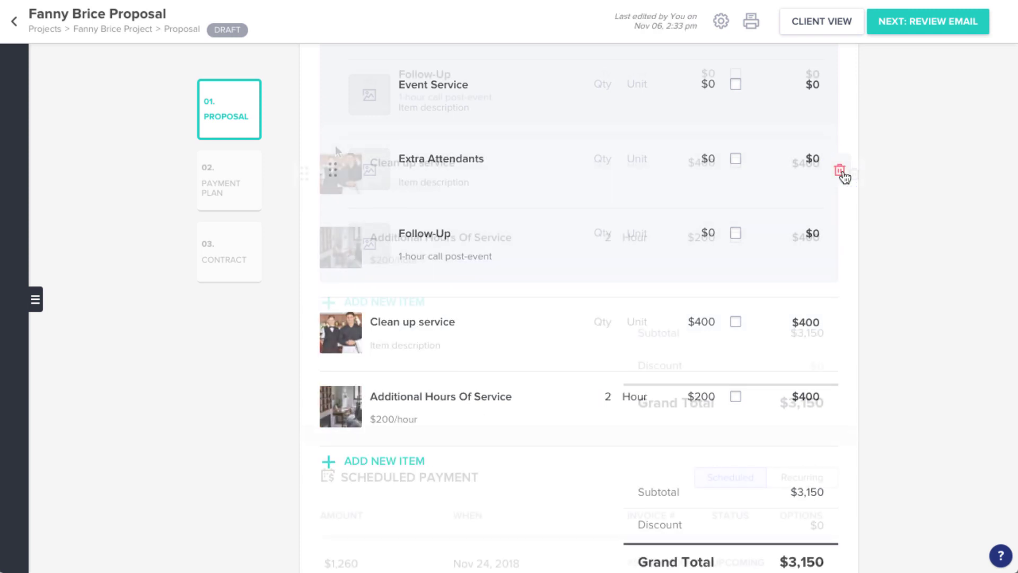
- Make the Additional Hours Of Service item taxable and apply a $100 discount to the proposal
scroll(843, 175, down, 3)
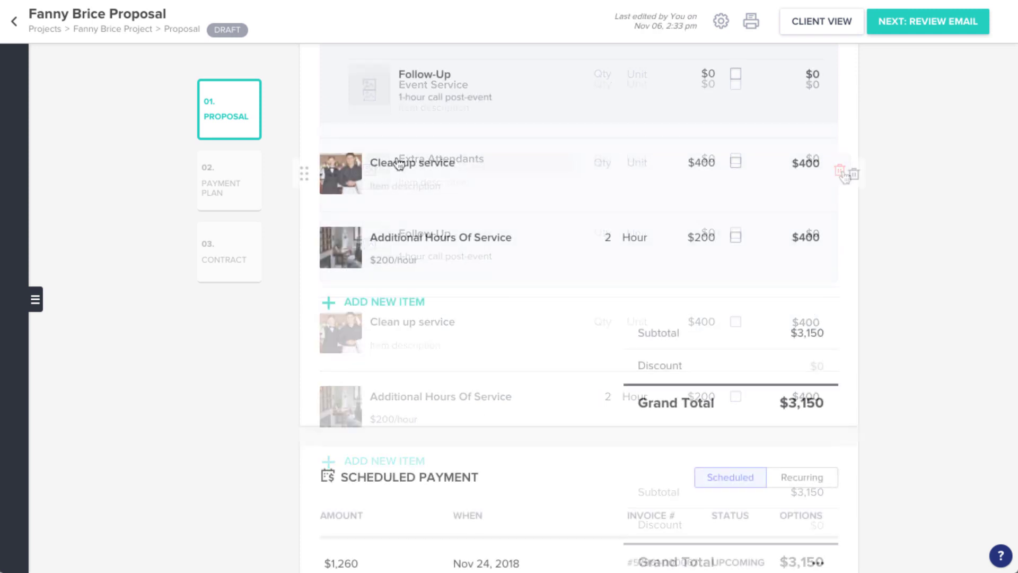
click(735, 239)
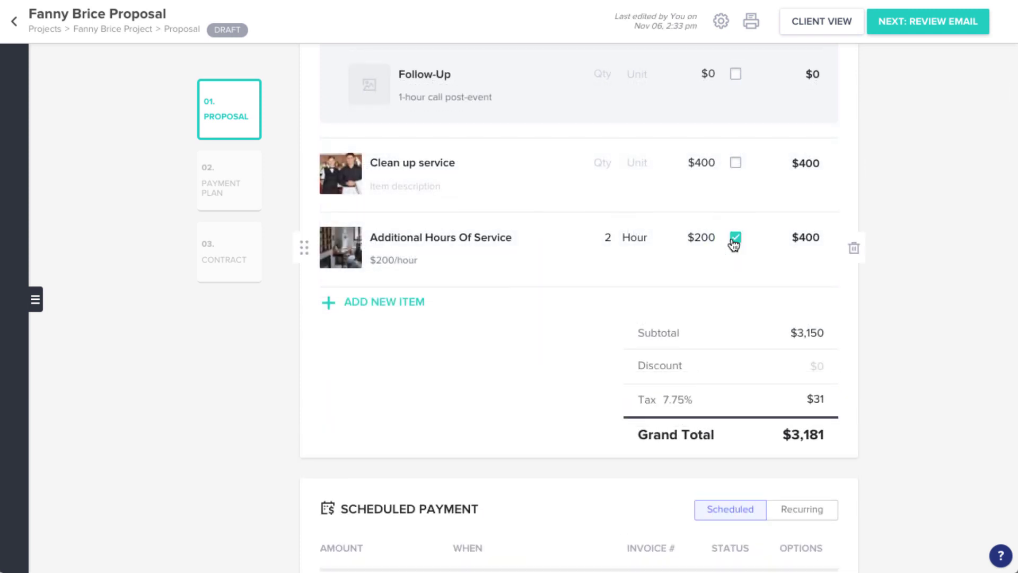
scroll(733, 243, down, 2)
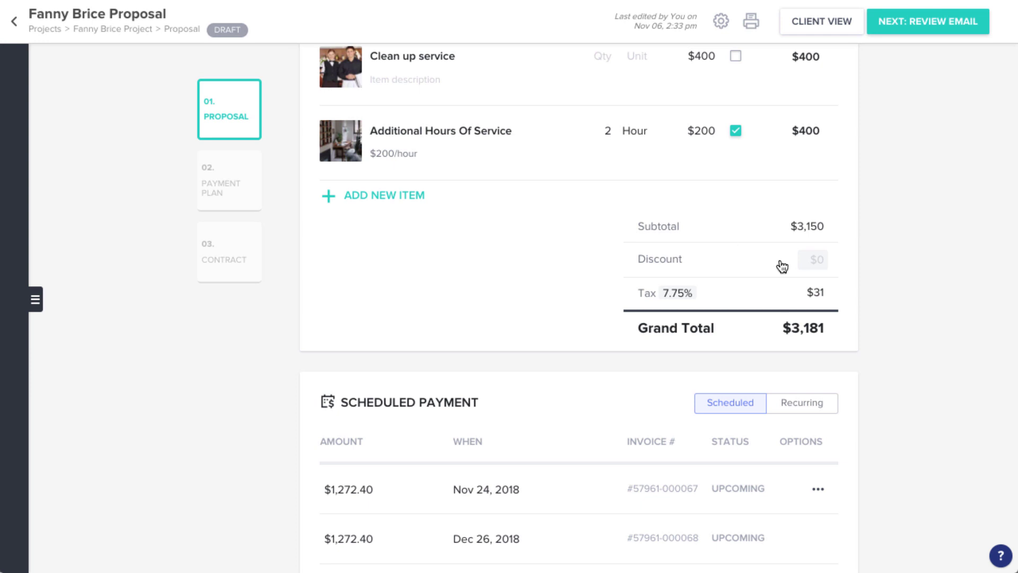
click(813, 260)
text(100)
click(839, 262)
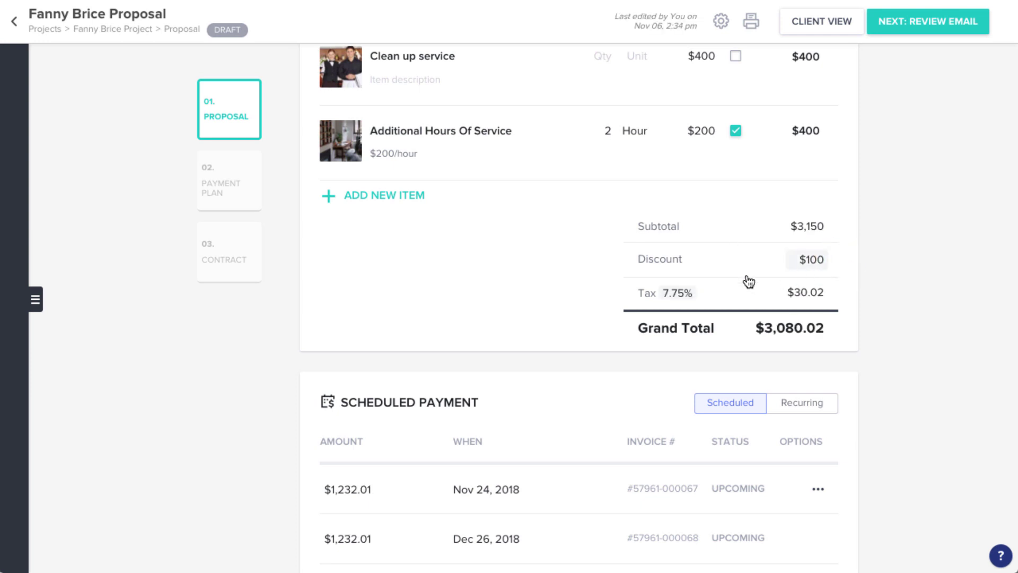
- Change the proposal's tax rate to 8.75% and save it
click(672, 293)
click(464, 284)
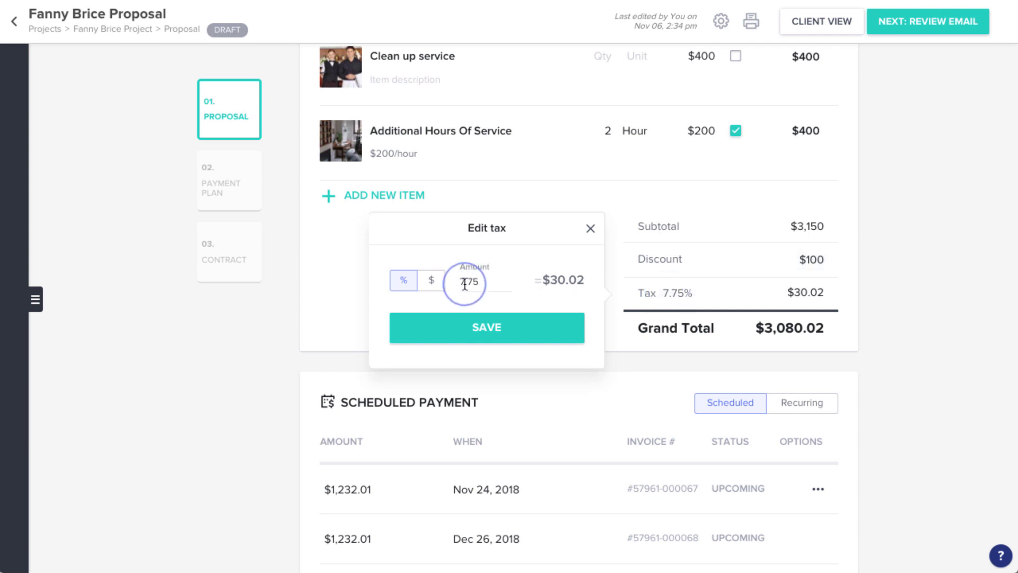
key(BackSpace)
text(8)
click(476, 327)
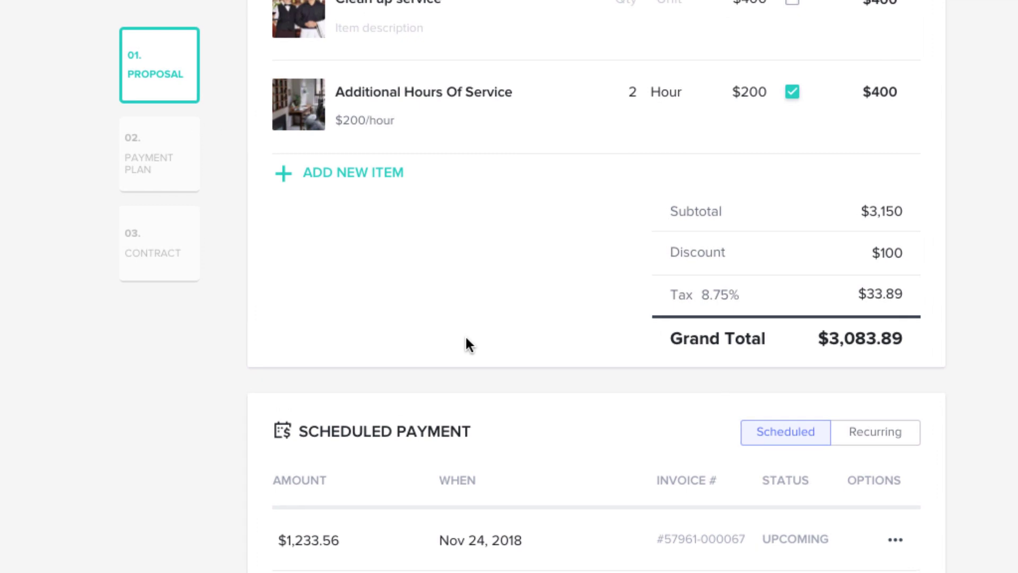
- Add another payment to the payment schedule and delete the one due Jan 15, 2019
scroll(474, 329, down, 3)
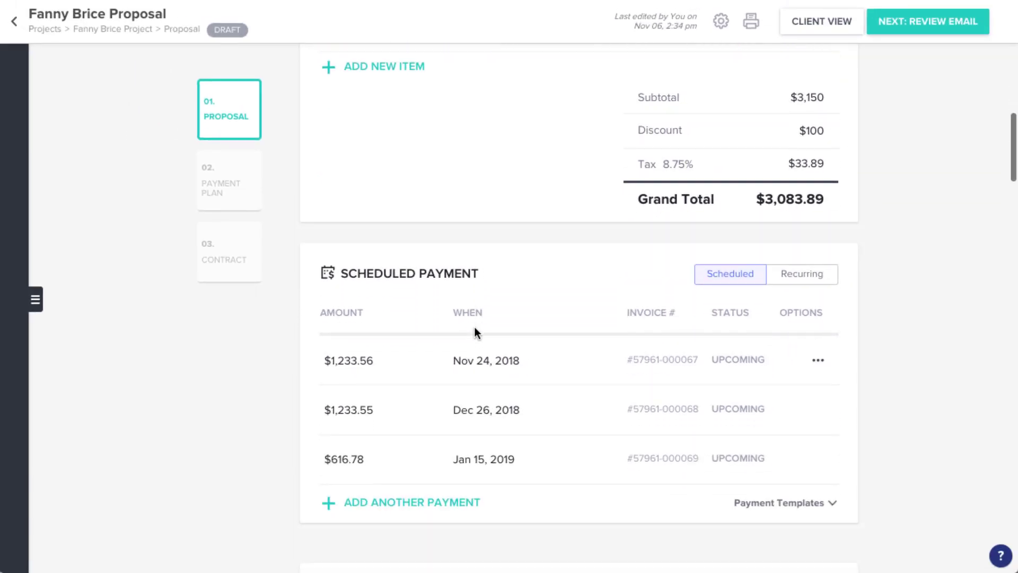
scroll(475, 332, down, 3)
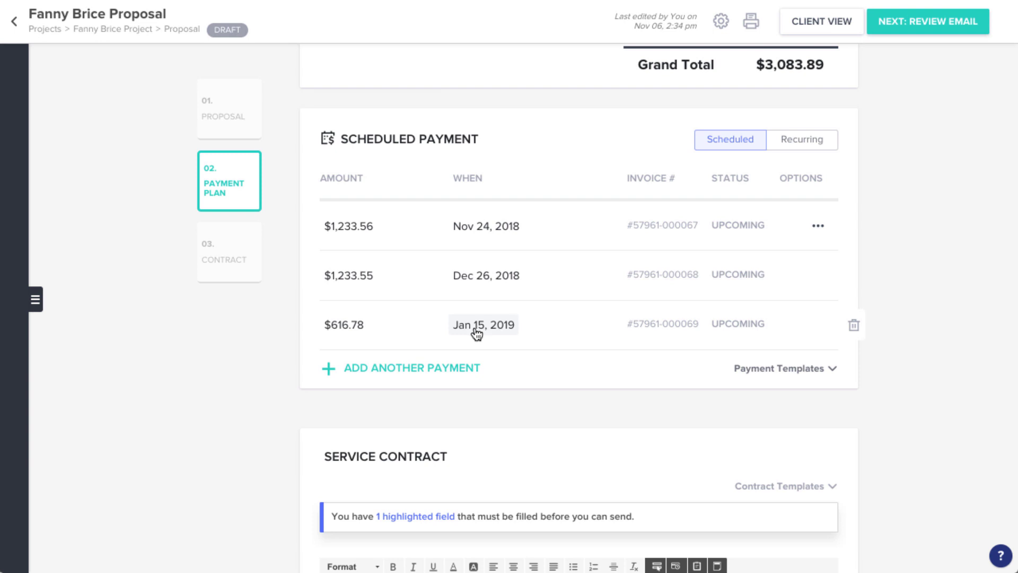
click(443, 371)
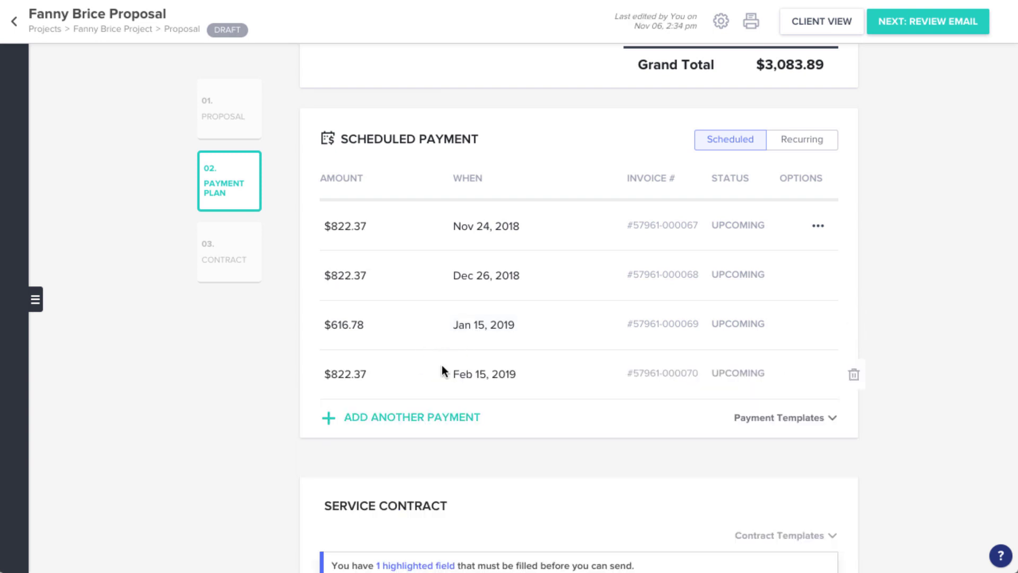
click(851, 327)
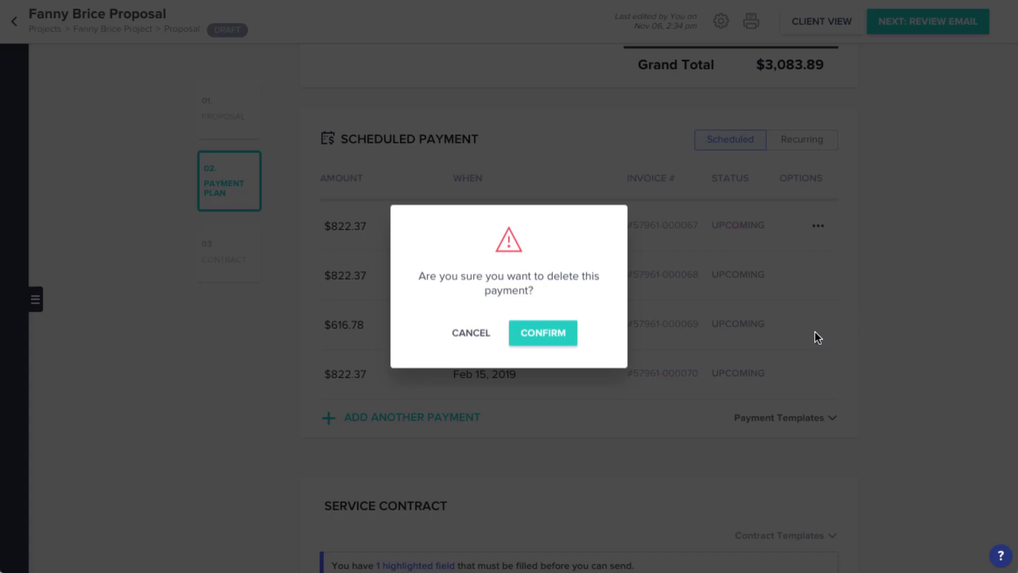
click(562, 334)
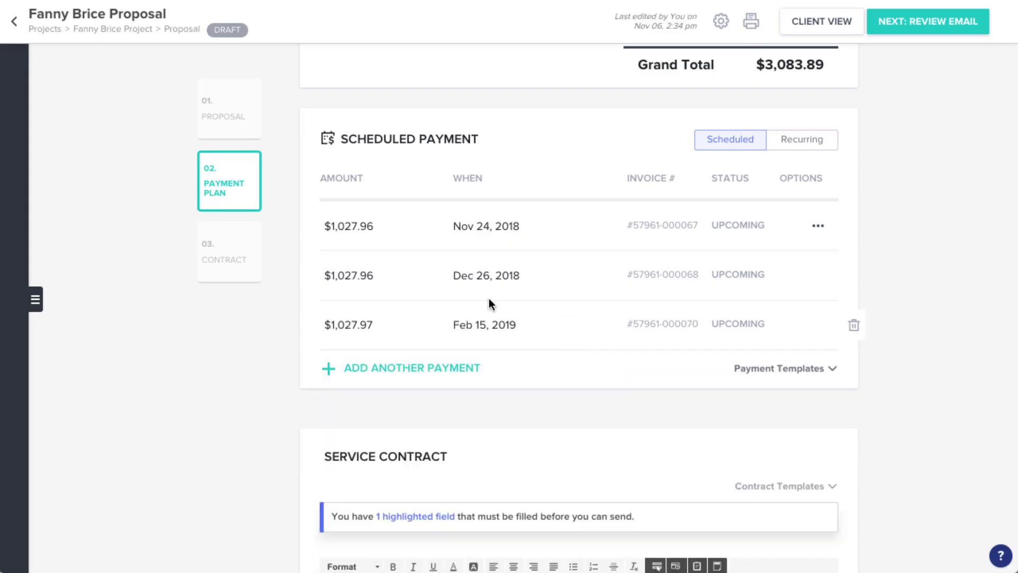
- Set the first scheduled payment to a percentage of 25%
click(365, 227)
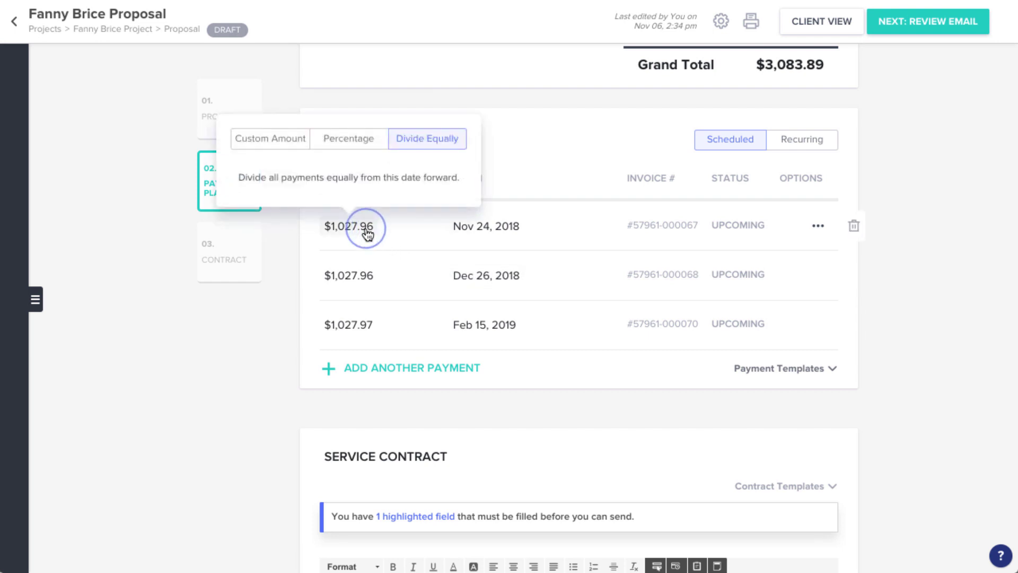
click(363, 141)
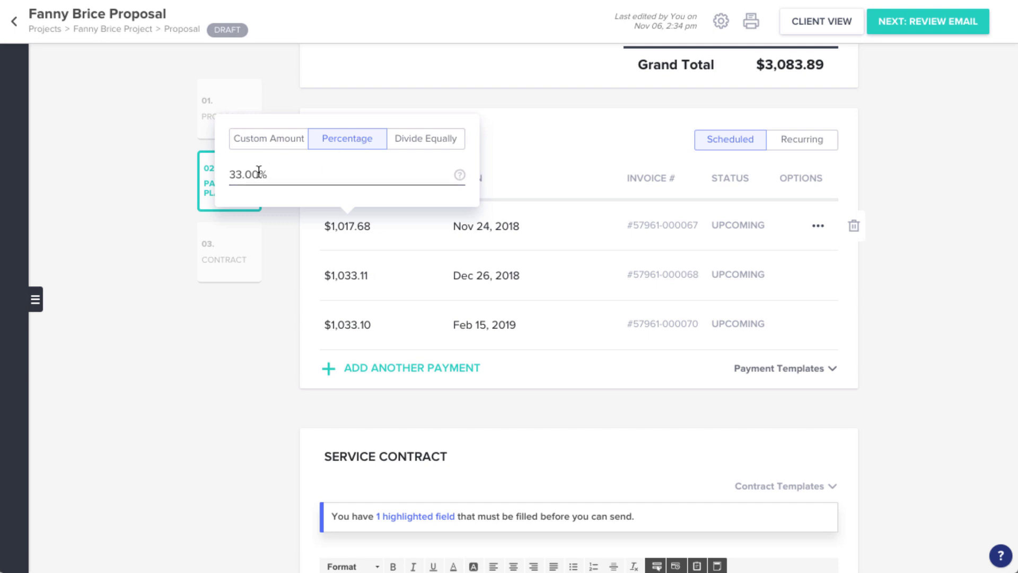
click(240, 175)
text(25)
click(282, 247)
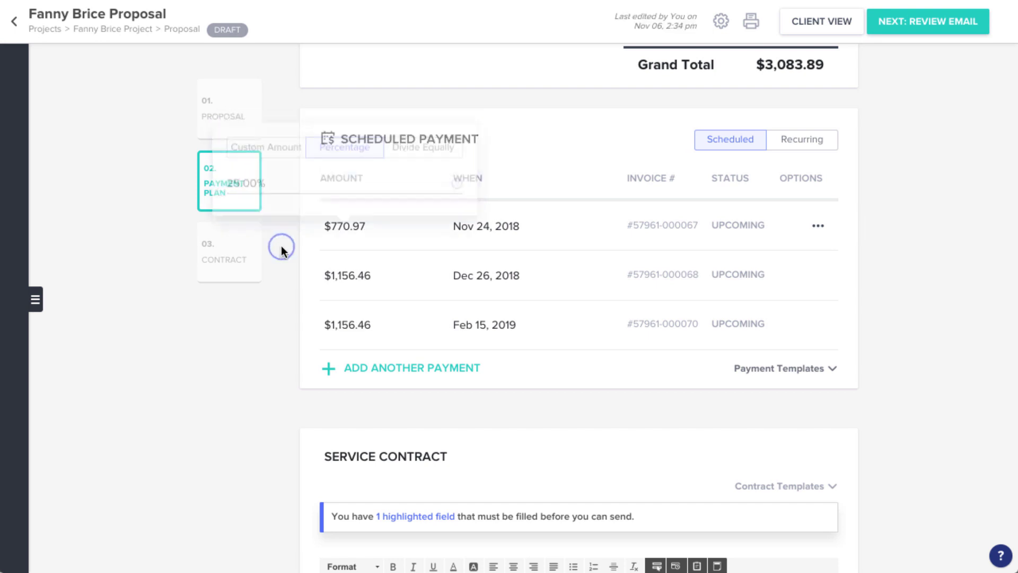
- Set the second scheduled payment to a custom amount of $500
click(339, 278)
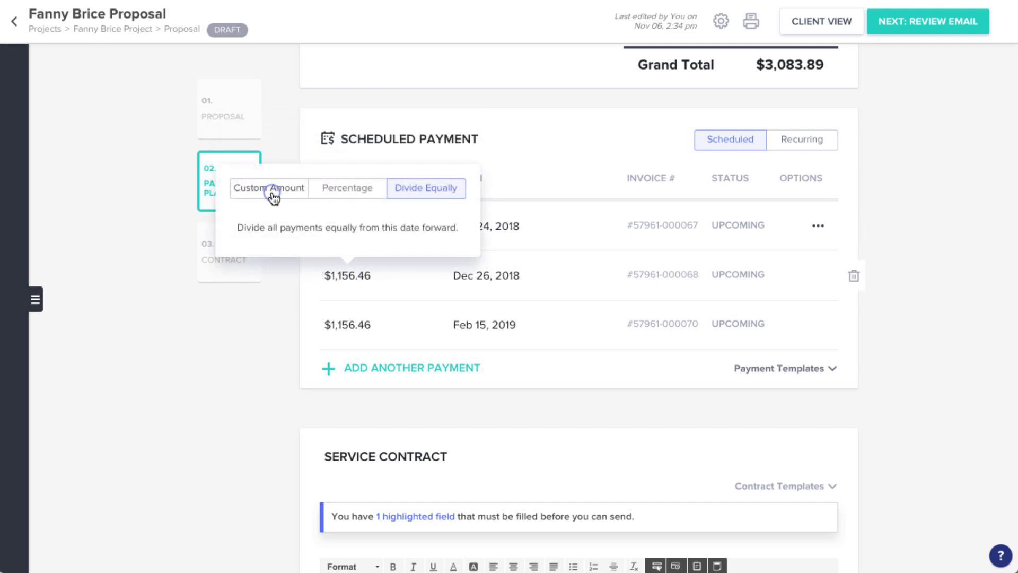
click(272, 193)
text(500)
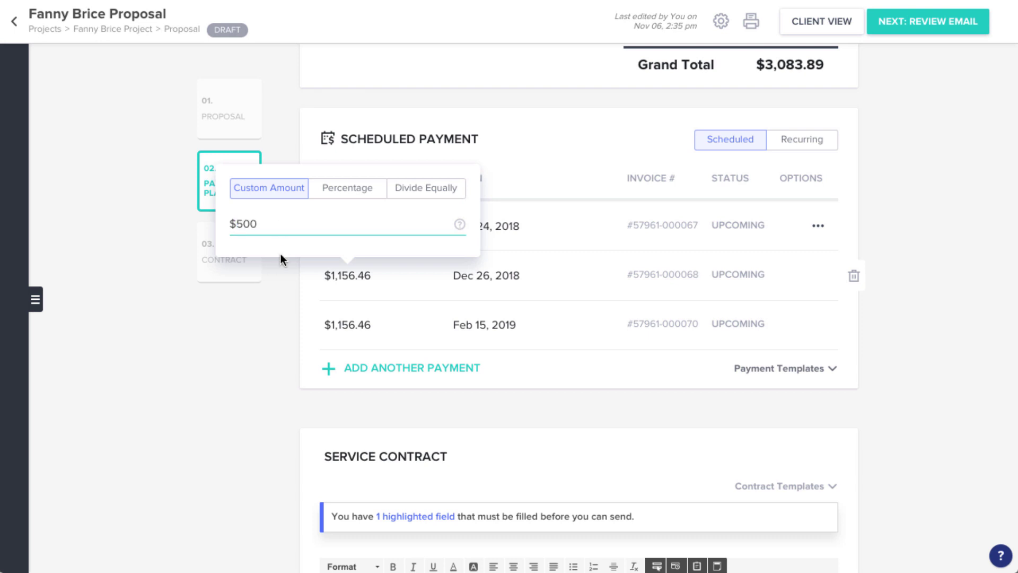
click(279, 269)
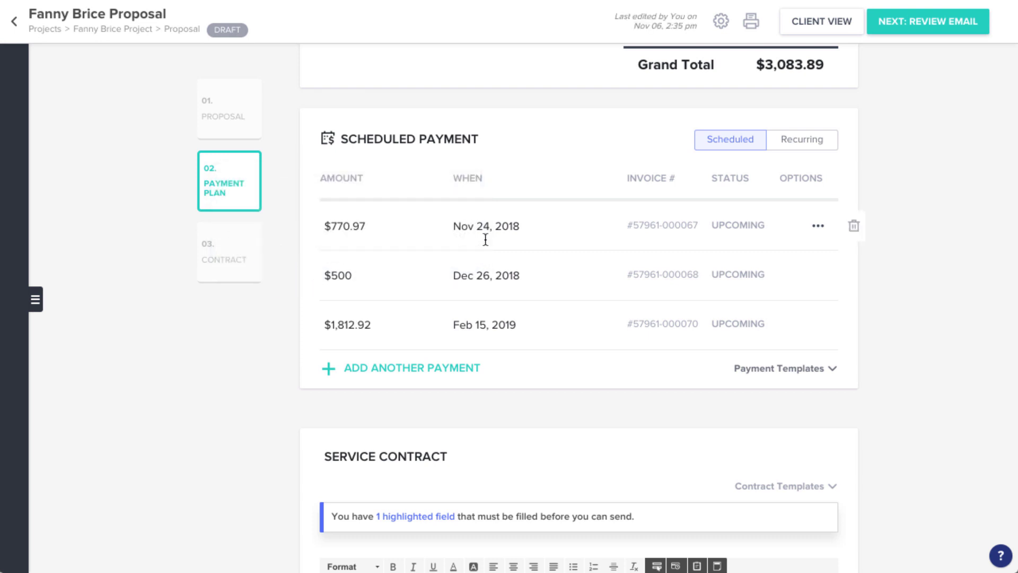
- Set the first payment's due date to Invoice Date and the second payment's due date to Midway
click(511, 238)
click(567, 146)
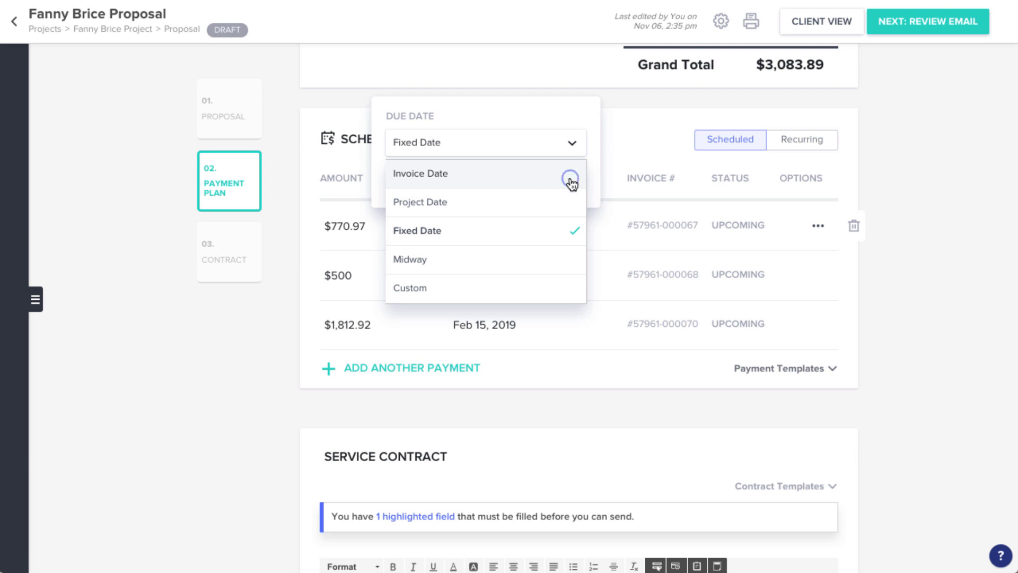
click(570, 181)
click(516, 276)
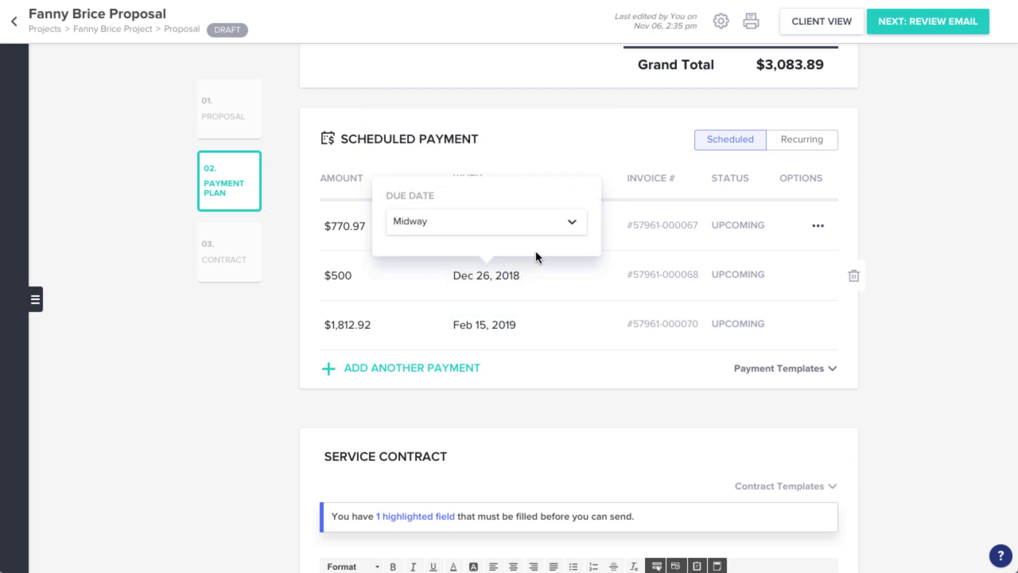
click(571, 223)
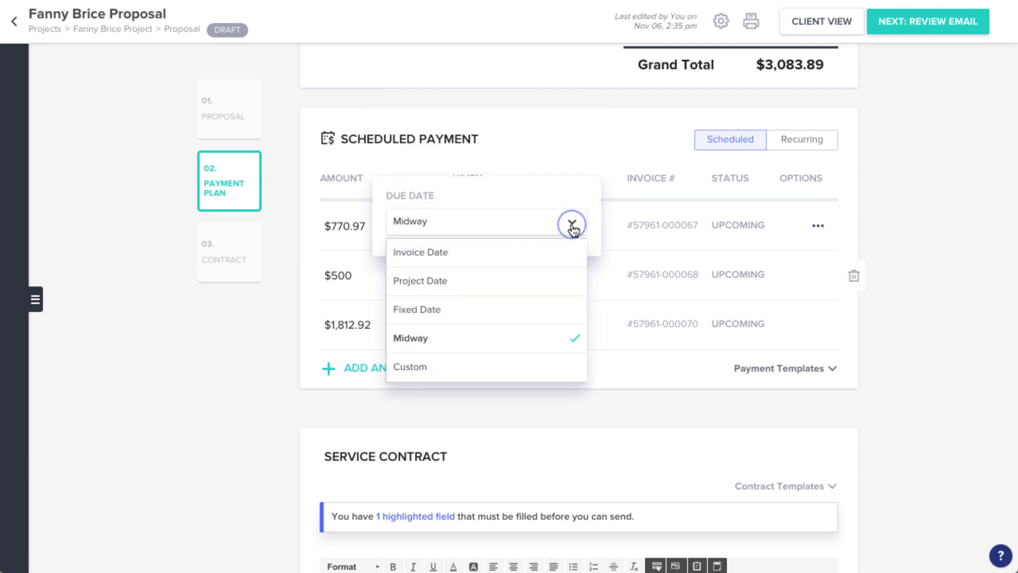
click(570, 342)
- Give the third payment a custom due date of 1 week after the project date
click(513, 324)
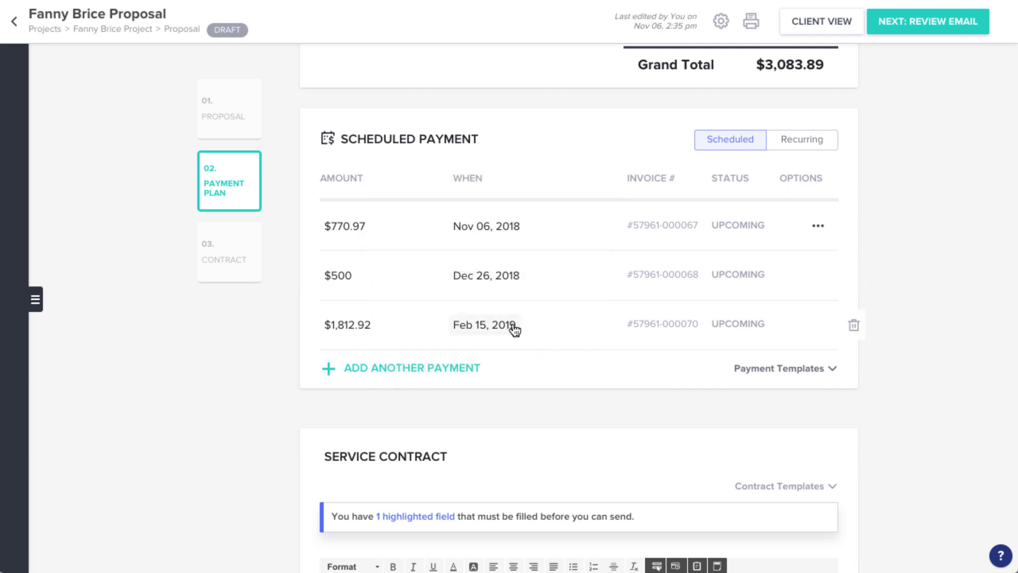
click(500, 271)
click(489, 412)
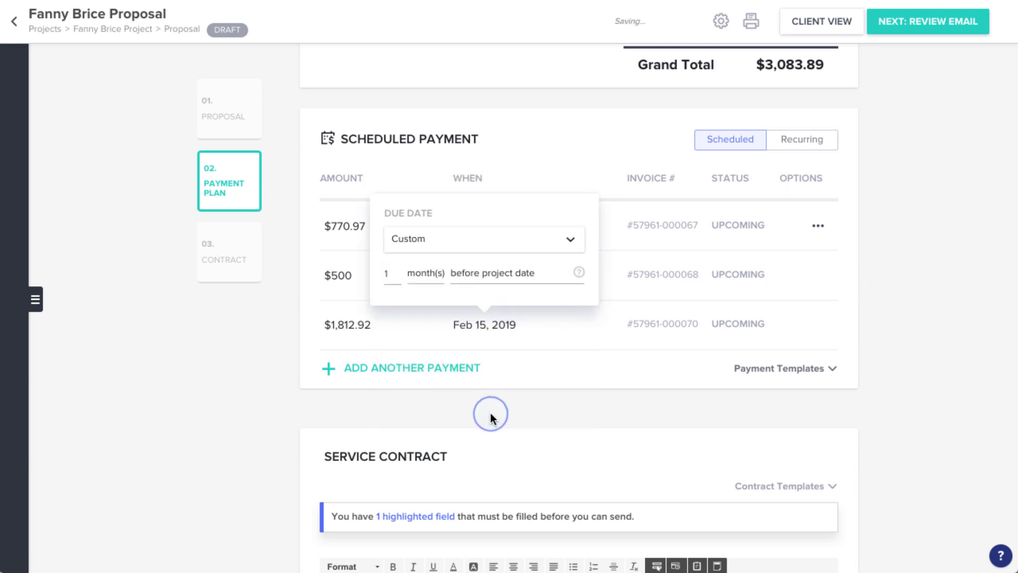
click(418, 275)
click(430, 330)
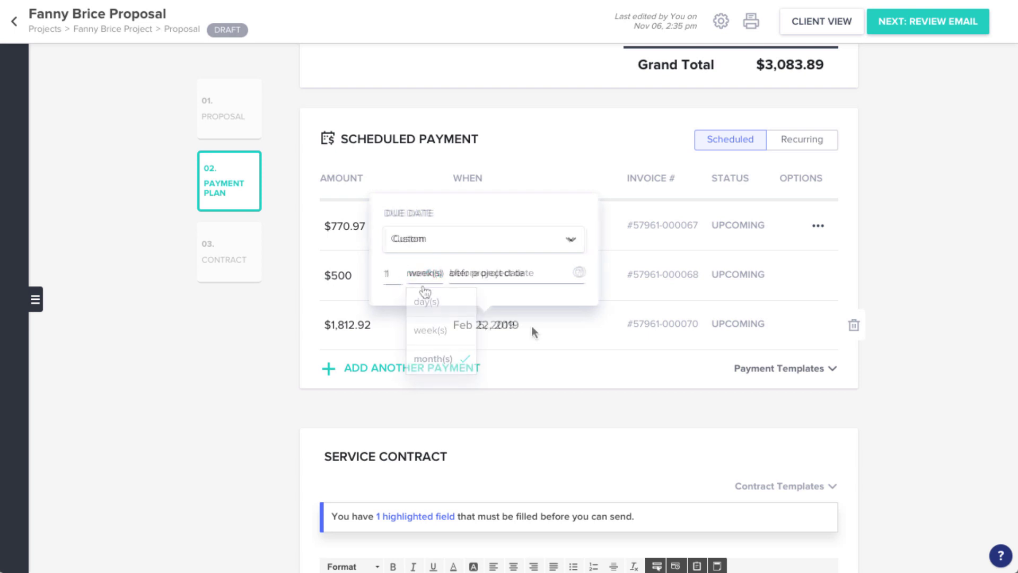
click(533, 365)
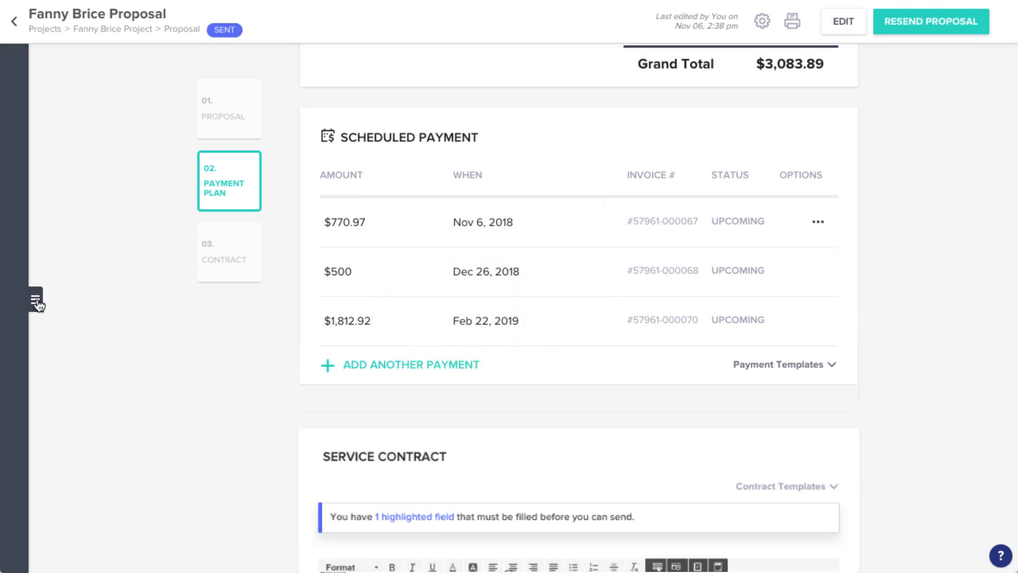
- Open the proposal's options and turn off Allow Gratuity in the payment options
click(41, 305)
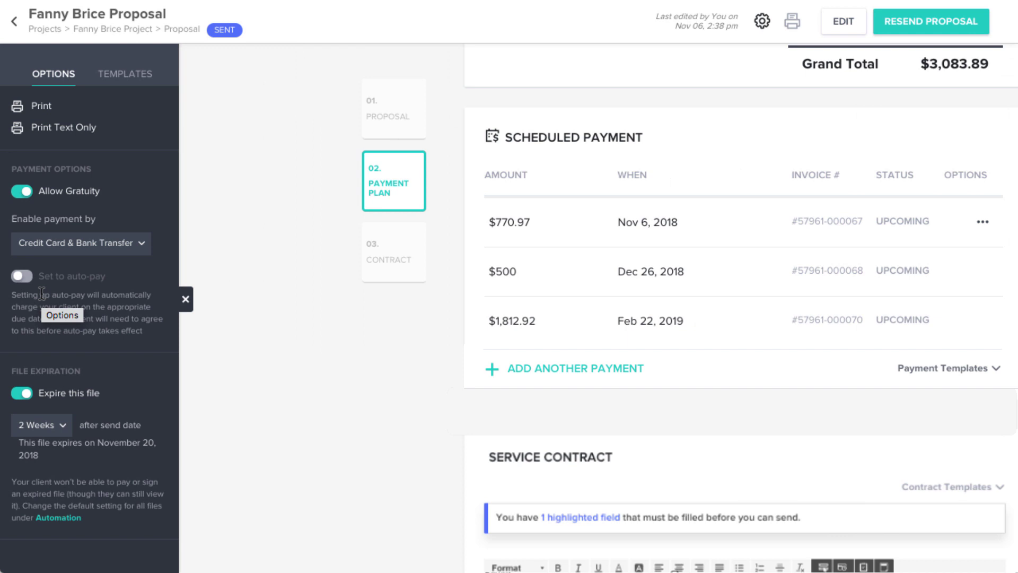
click(22, 192)
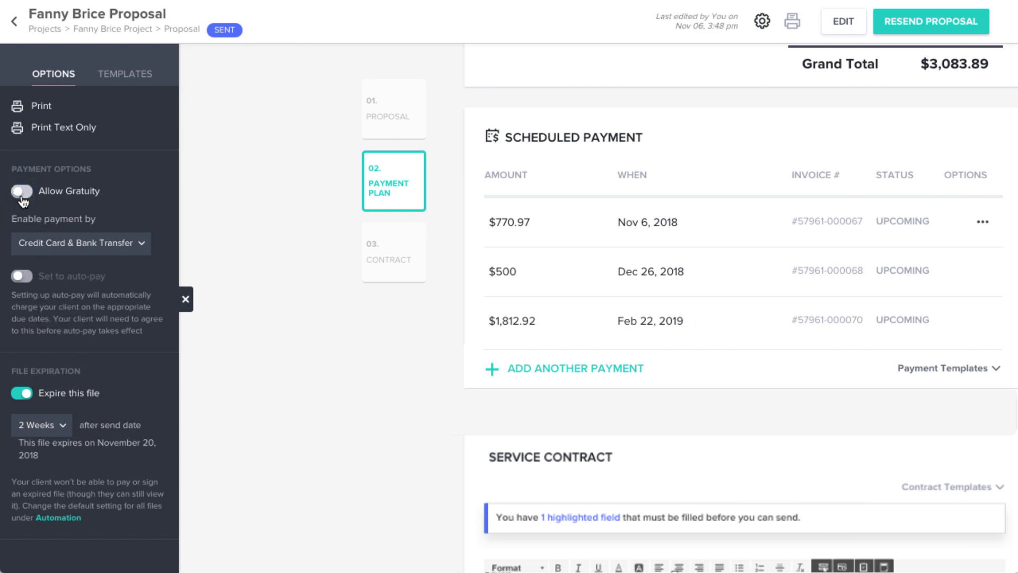
- Limit the proposal's payment method to Credit Card Only, turn on auto-pay and switch off the file expiration
click(143, 247)
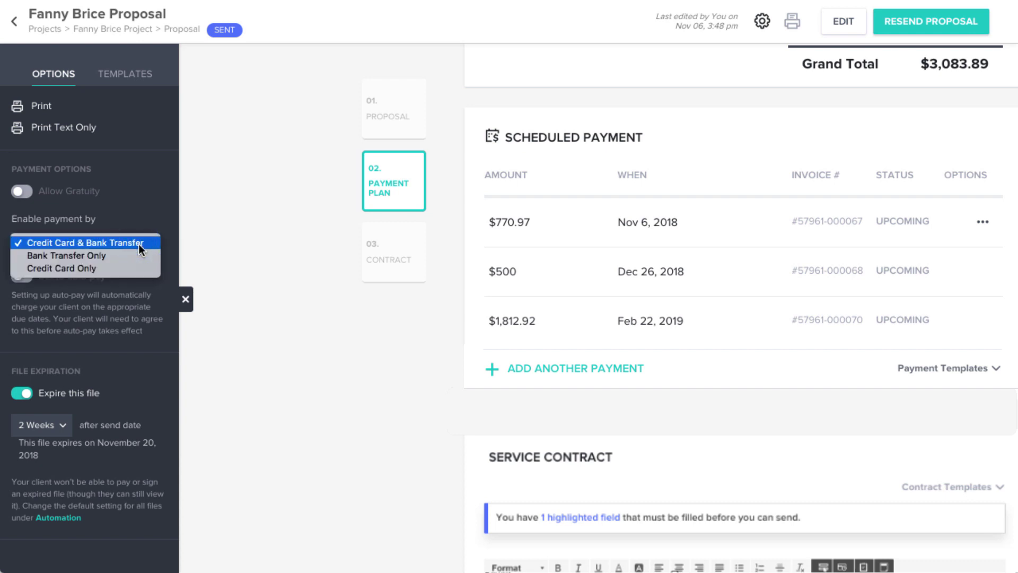
click(135, 273)
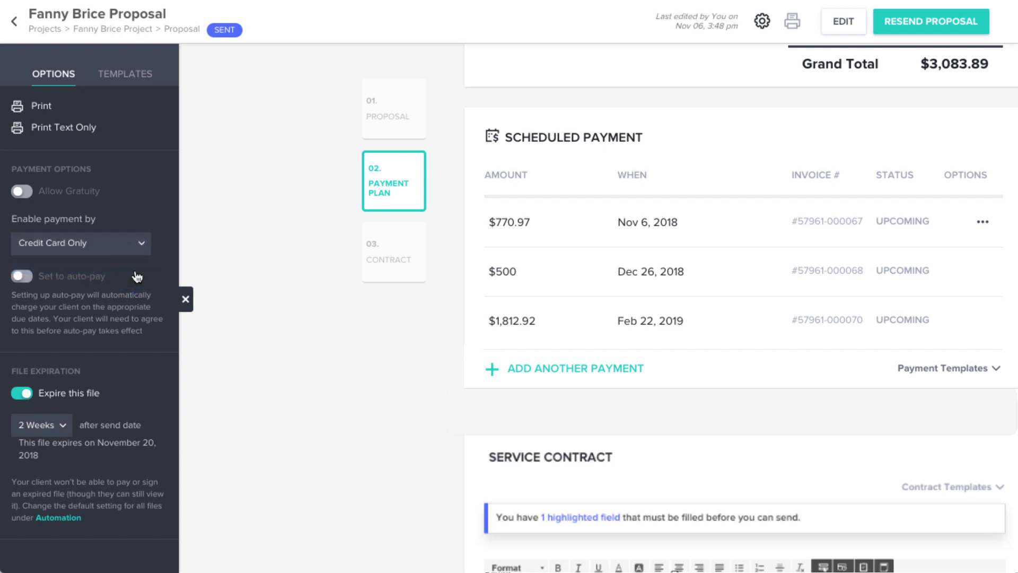
click(23, 276)
click(21, 392)
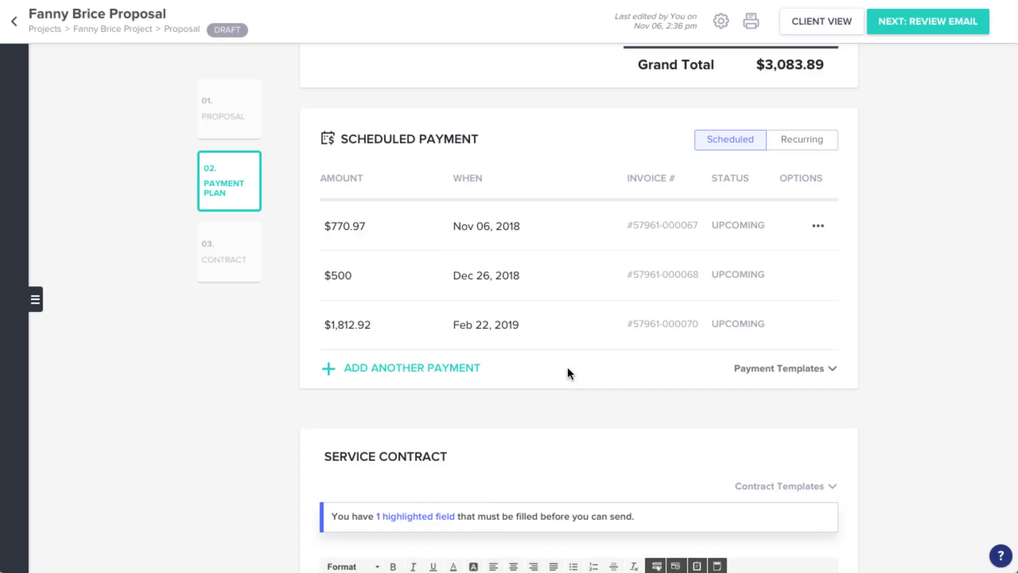
- Go to the Service Contract section and look over its text and the available contract templates
scroll(567, 371, down, 8)
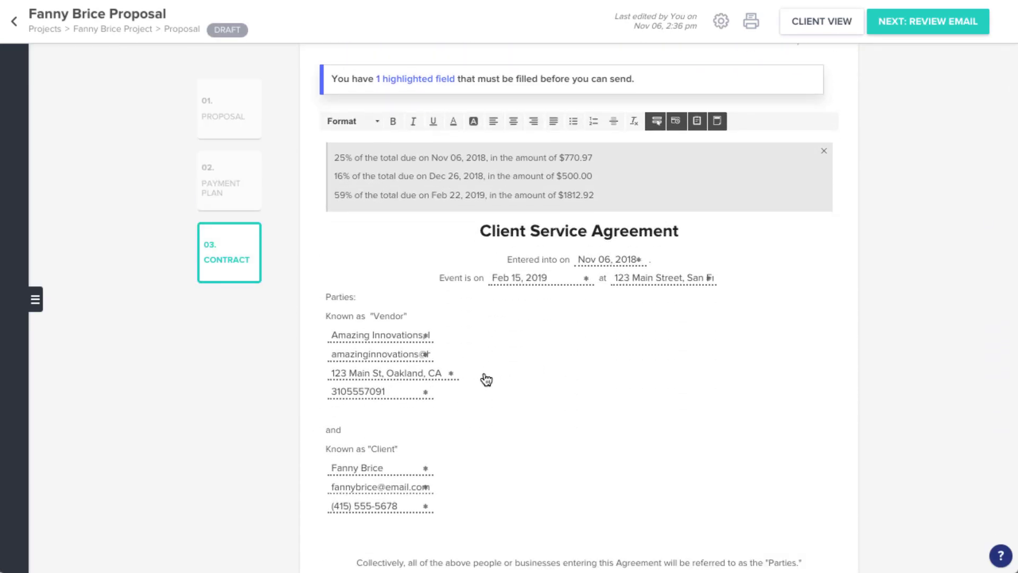
click(373, 428)
scroll(372, 429, up, 2)
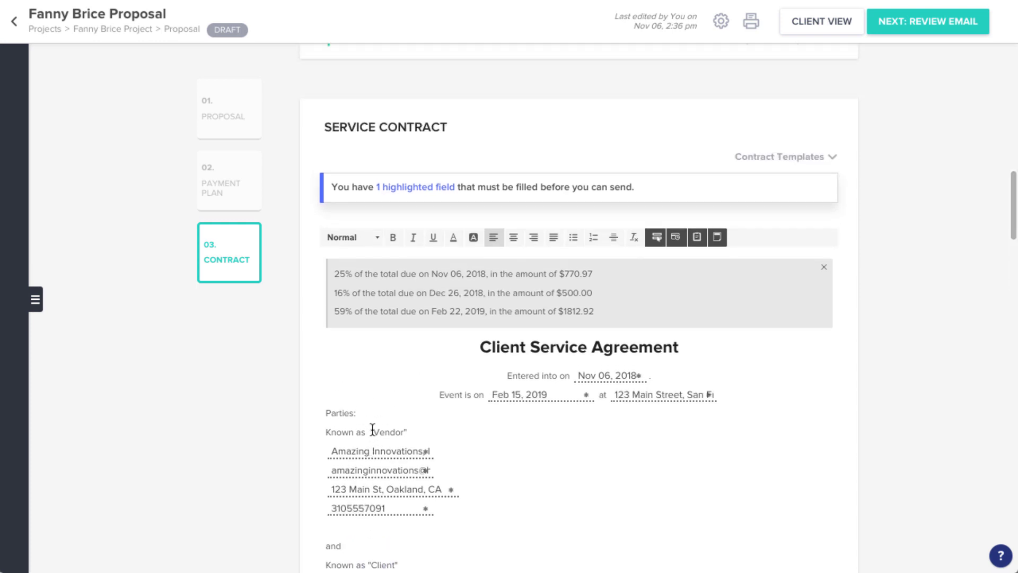
click(753, 157)
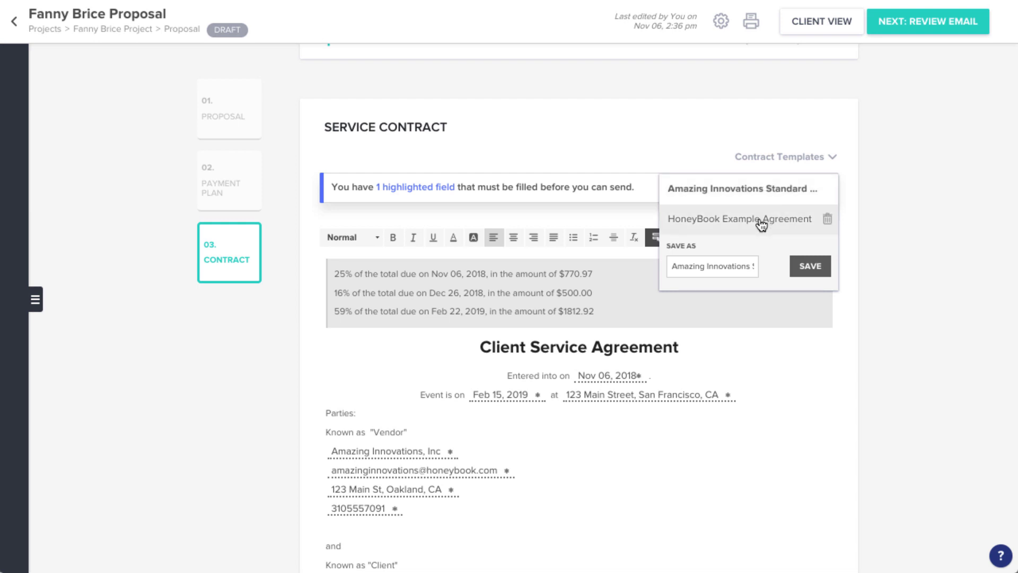
click(885, 227)
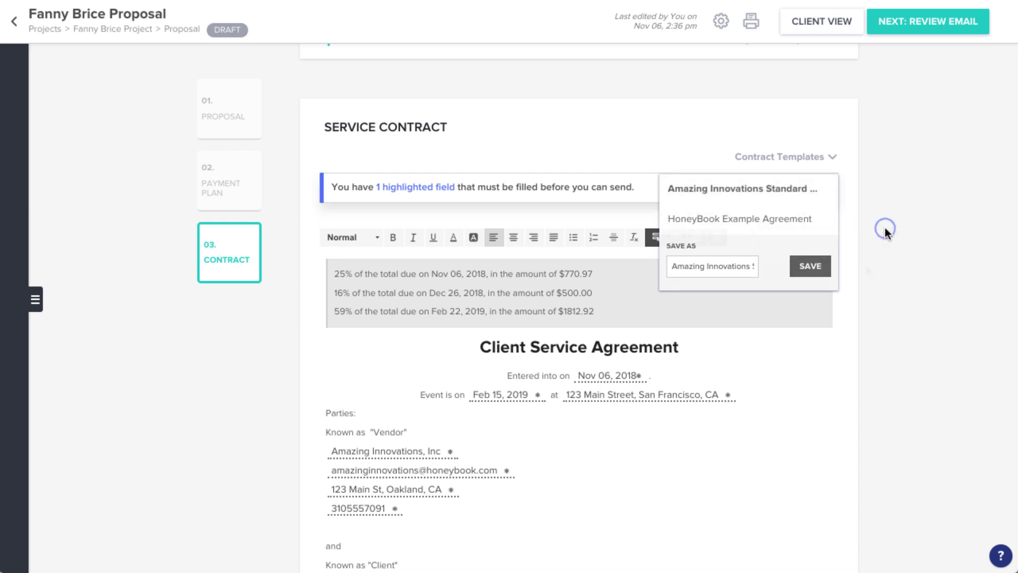
- Change the contract heading to Client Contract and insert a First Client Address field the client must fill, below the client's e-mail
double_click(645, 348)
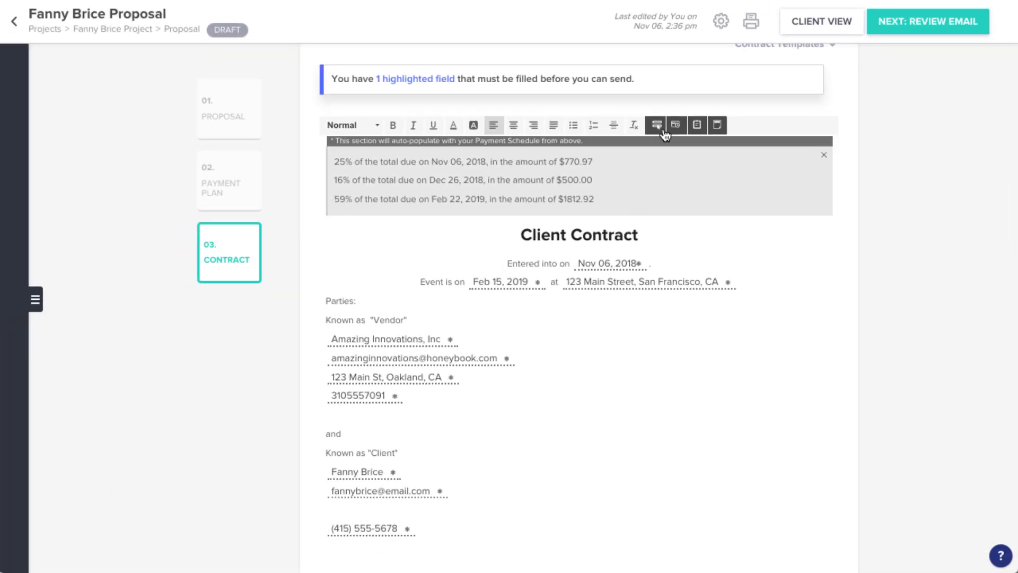
click(657, 125)
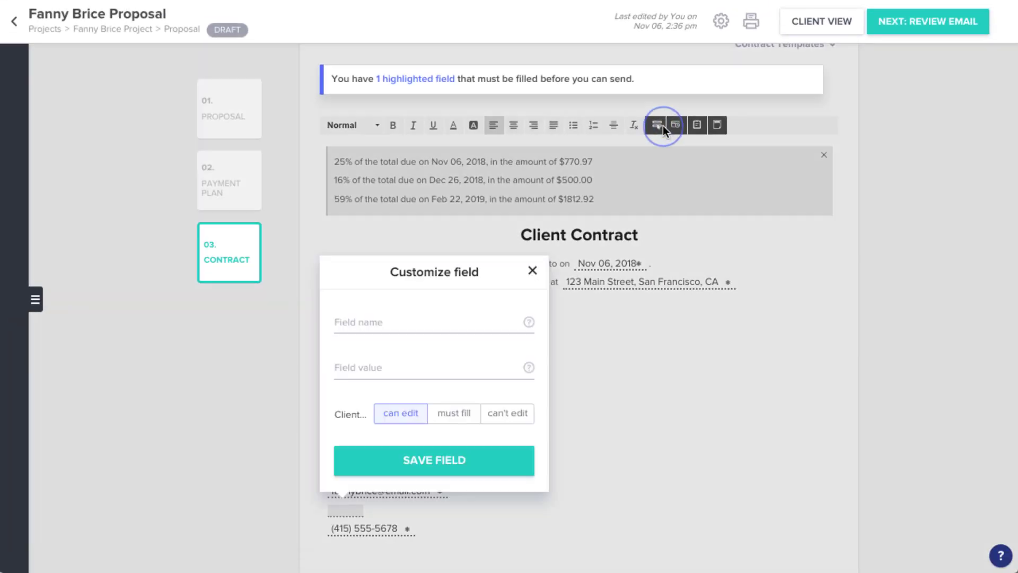
click(506, 324)
text(Client)
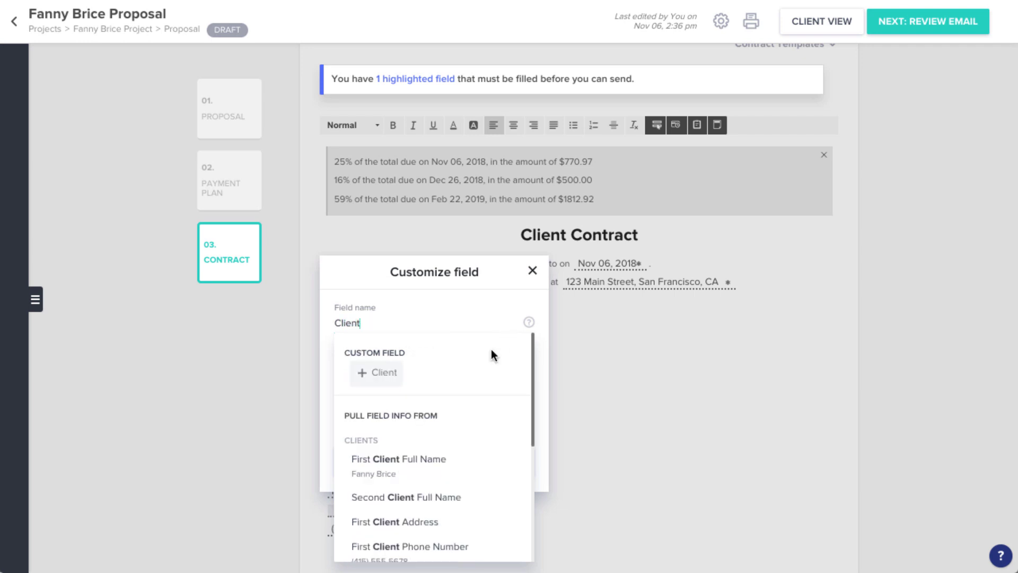
scroll(479, 407, down, 3)
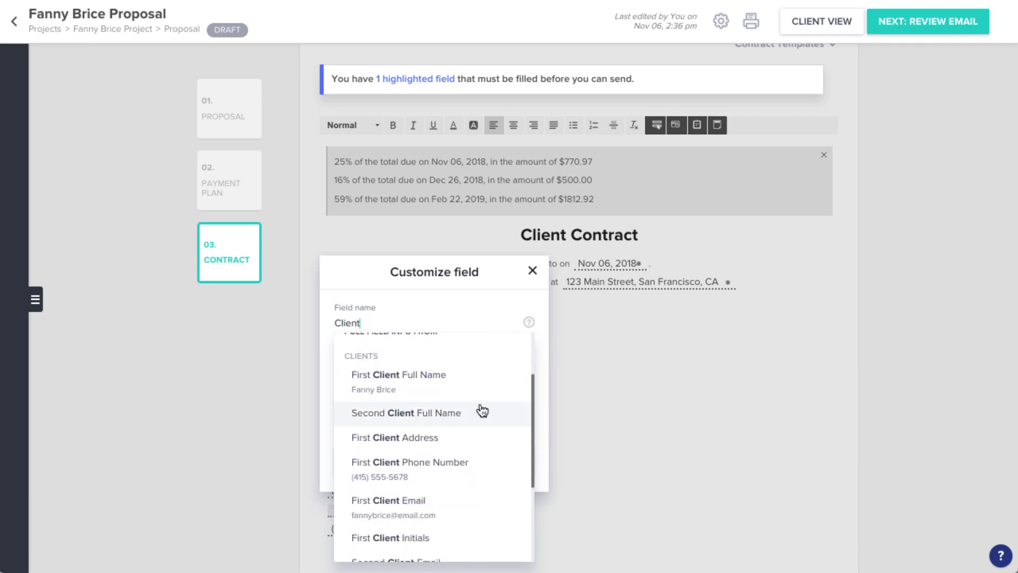
click(477, 433)
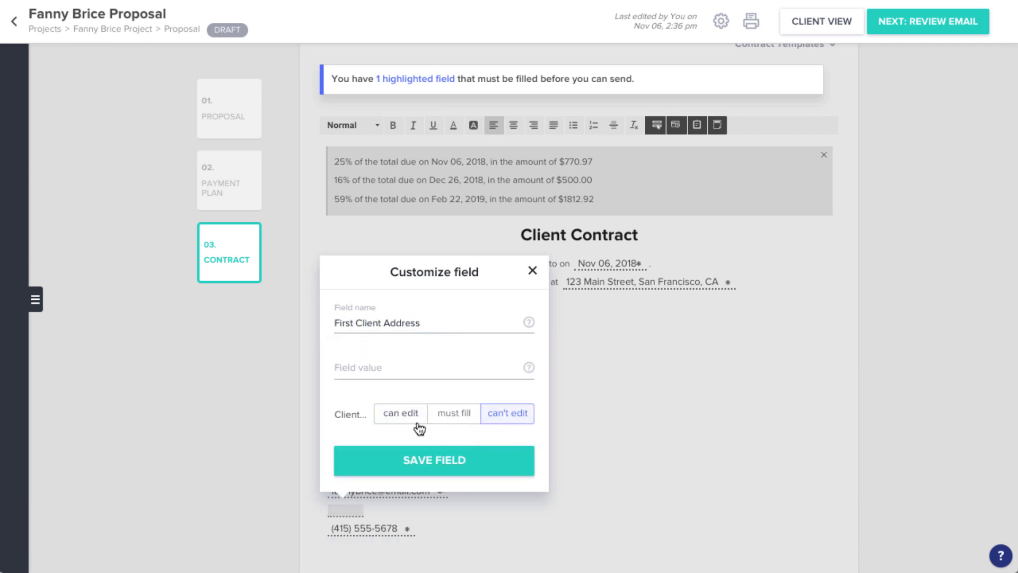
click(436, 424)
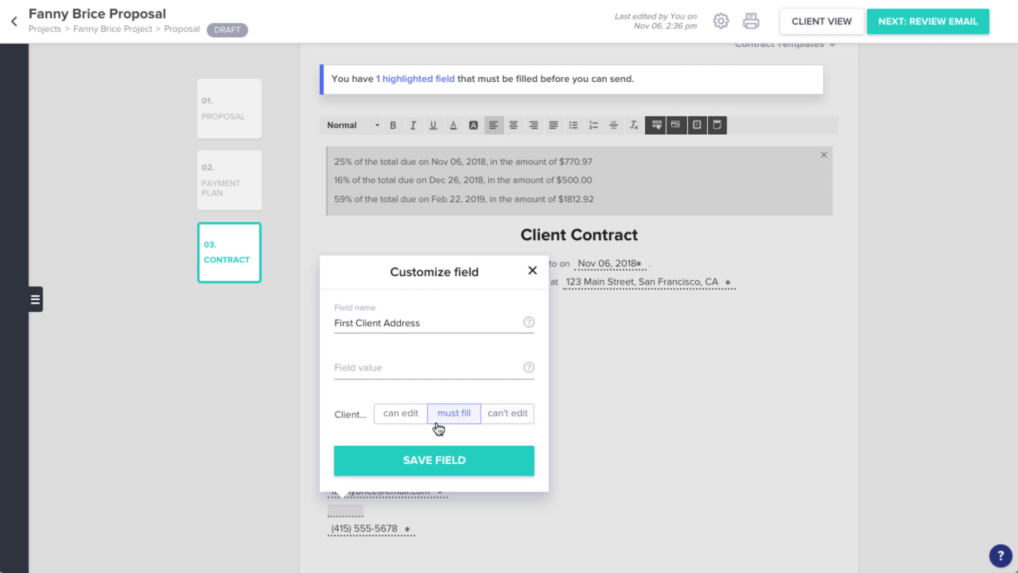
click(439, 460)
- Fill the highlighted date field in the contract's Delivery of Services clause with 11/6/18
scroll(439, 461, down, 10)
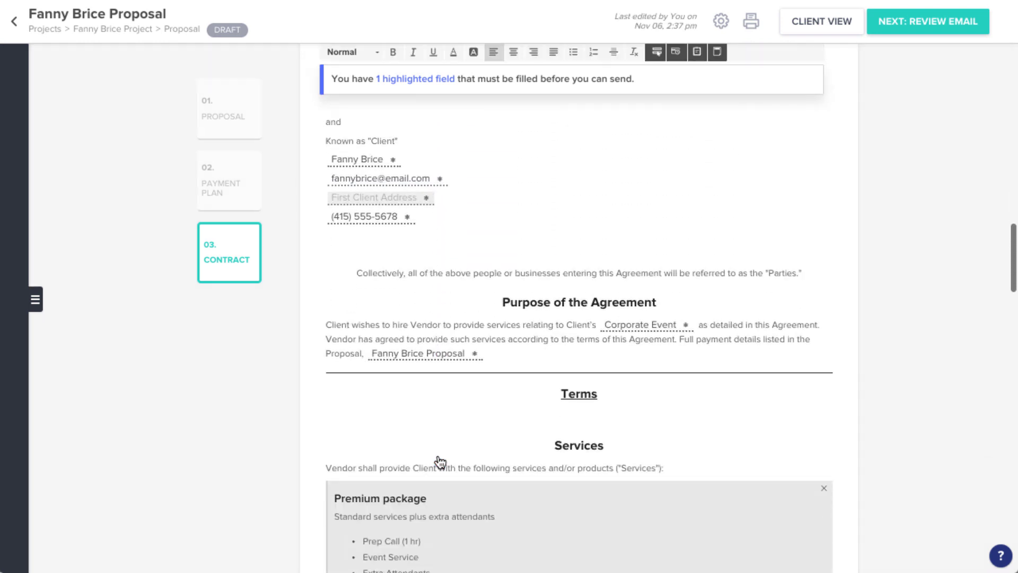
scroll(439, 462, down, 1)
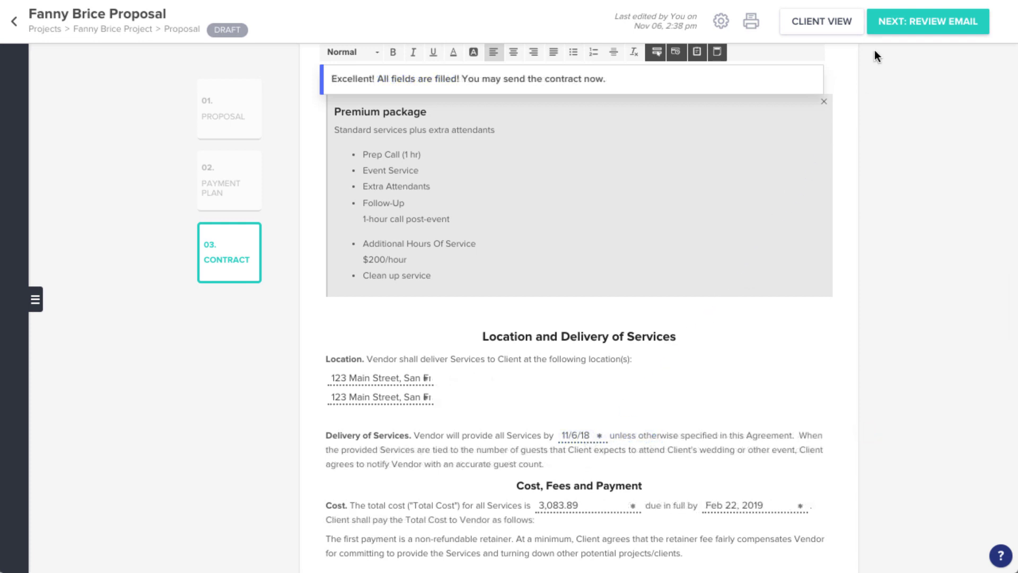
- Proceed to the email review and replace "Your" in the subject with the client's first name in possessive form
click(893, 27)
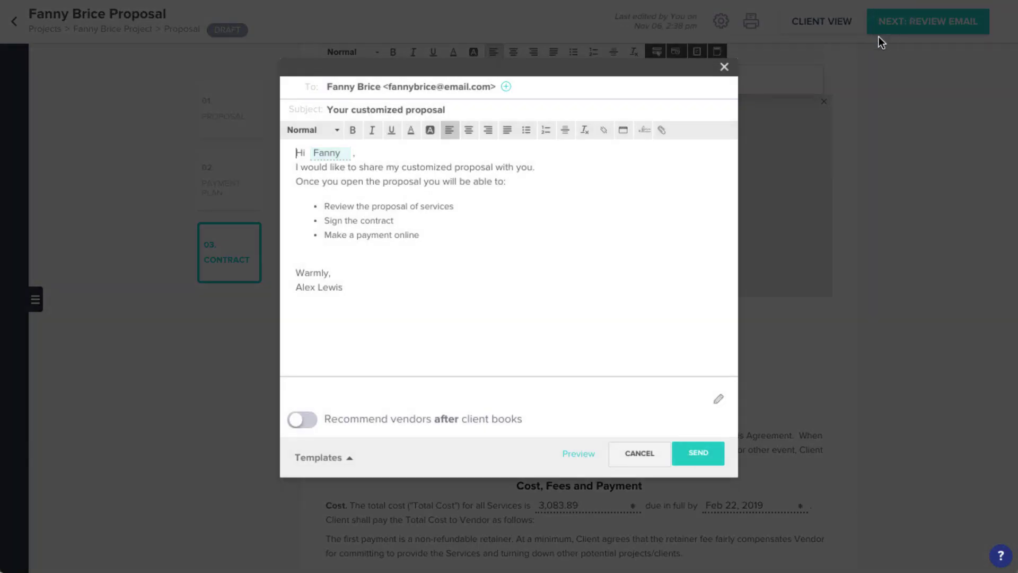
double_click(336, 109)
text(Fanny's)
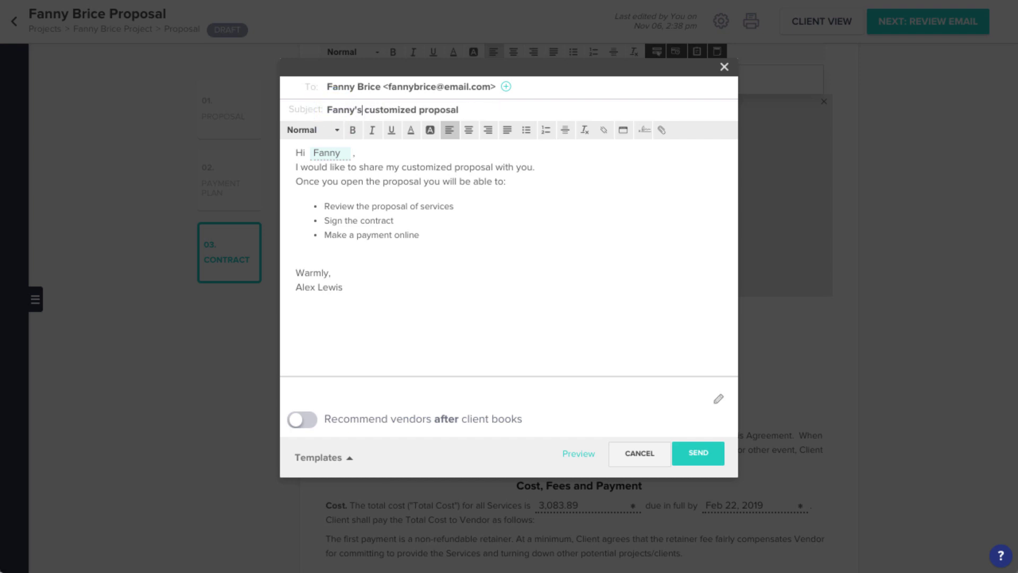
- Add blank lines around the email's introductory sentence and format the end of that sentence in bold teal
click(375, 152)
key(Return)
click(546, 181)
key(Return)
drag(545, 183, 496, 184)
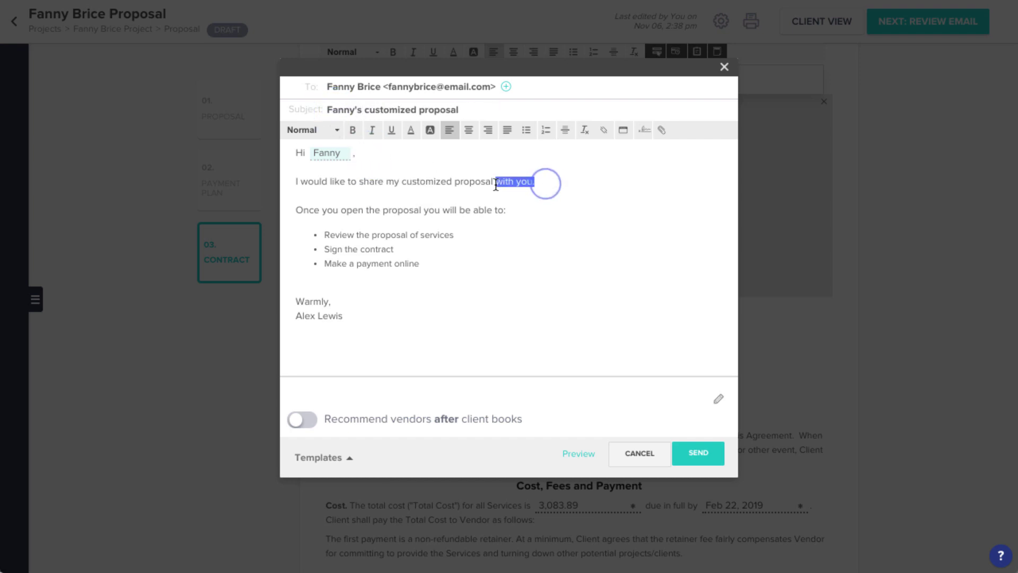
click(500, 303)
- Apply the Agreement (default) template to the email and send the proposal to the client
click(351, 456)
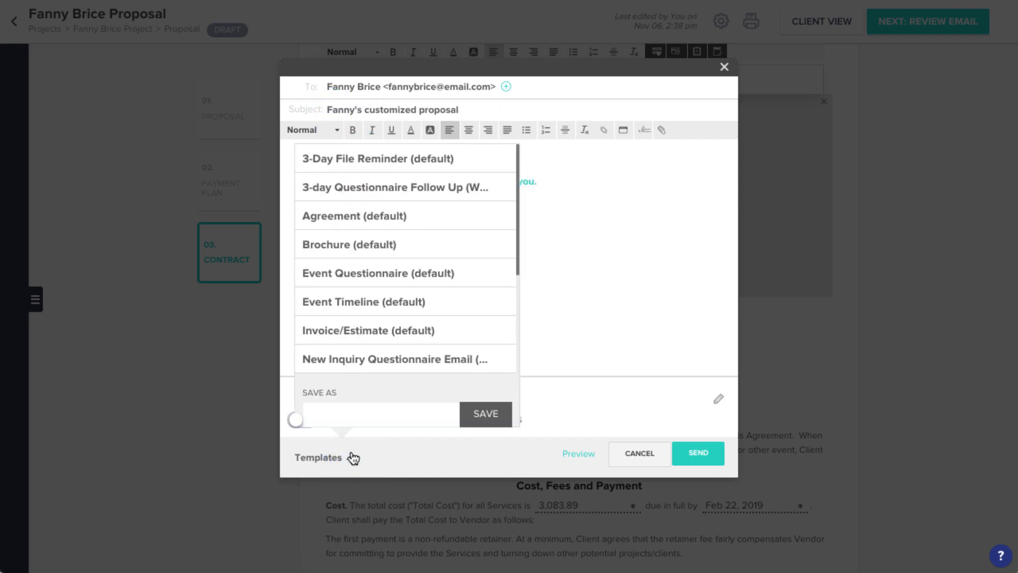
click(408, 215)
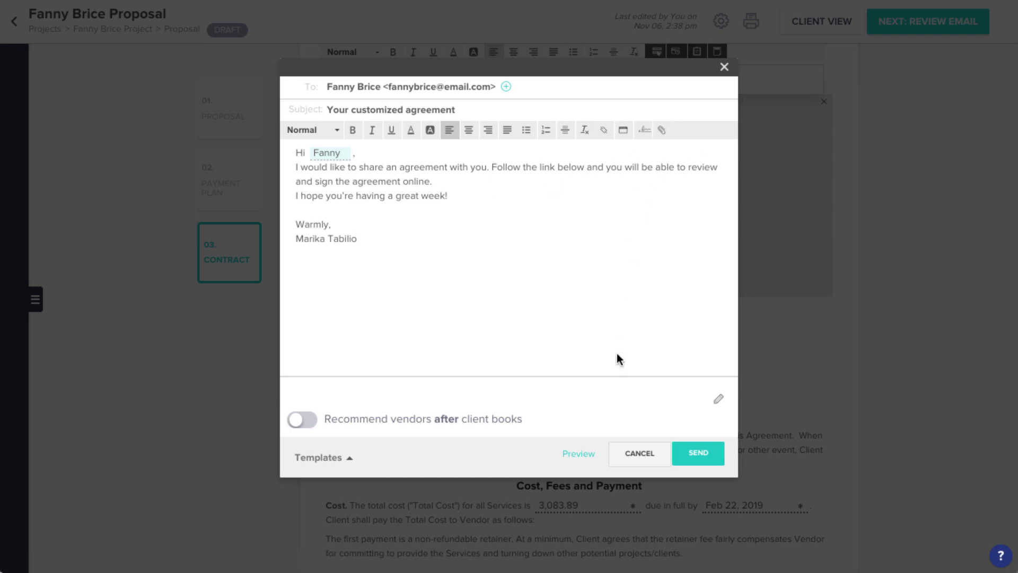
click(689, 459)
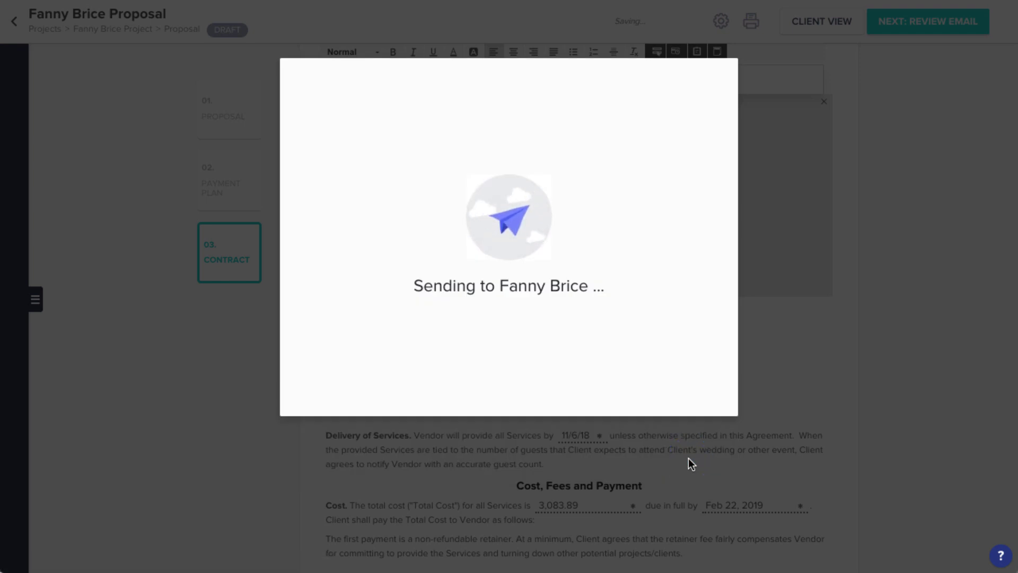